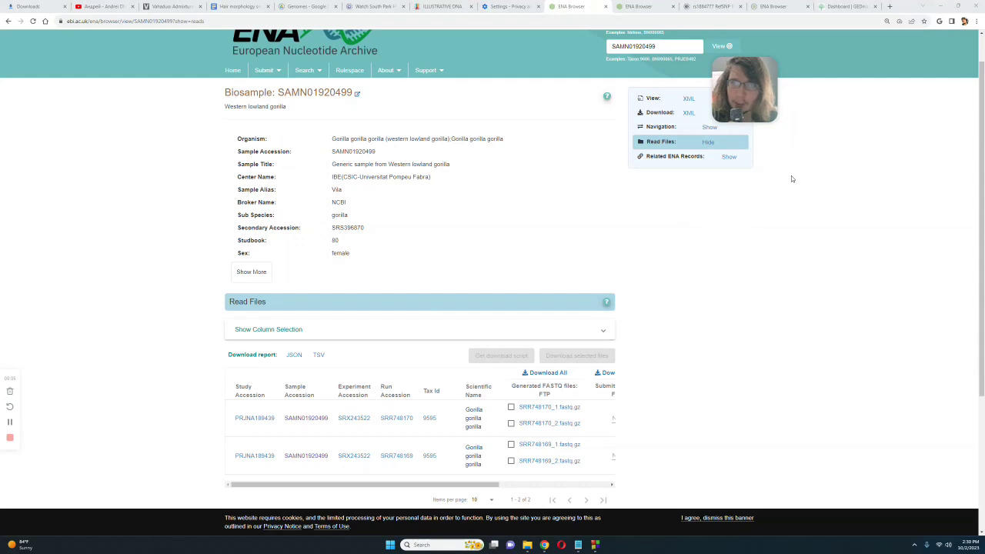
# - Examine the Western lowland gorilla biosample's sample title, center name, sex and read files table
pyautogui.doubleClick(400, 164)
pyautogui.moveTo(435, 164); pyautogui.dragTo(452, 166)
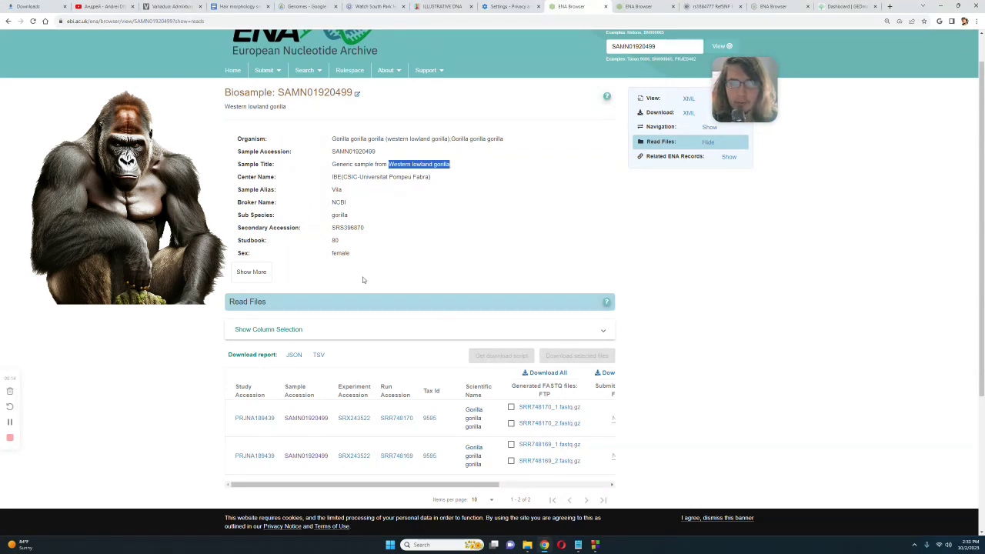
pyautogui.doubleClick(340, 253)
pyautogui.doubleClick(361, 176)
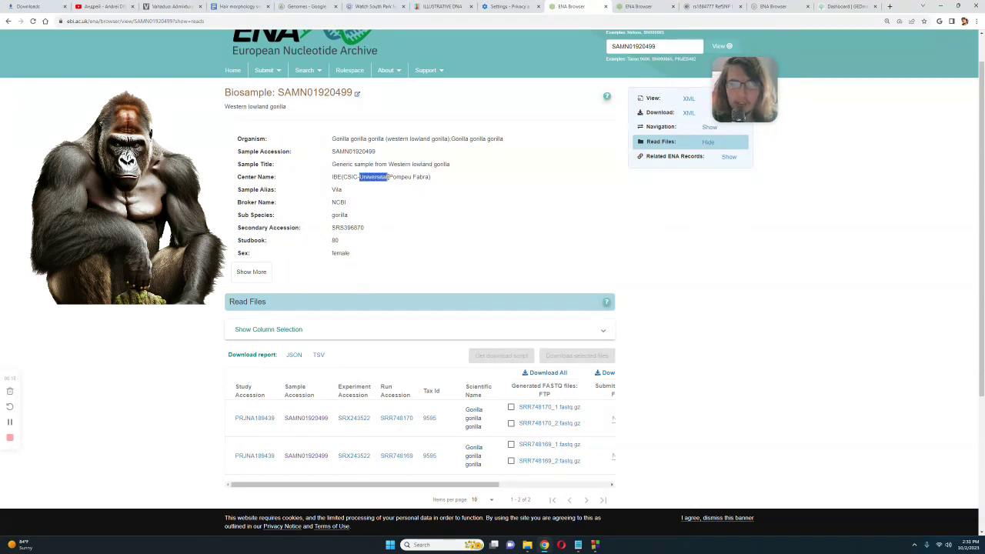
pyautogui.moveTo(388, 177); pyautogui.dragTo(429, 177)
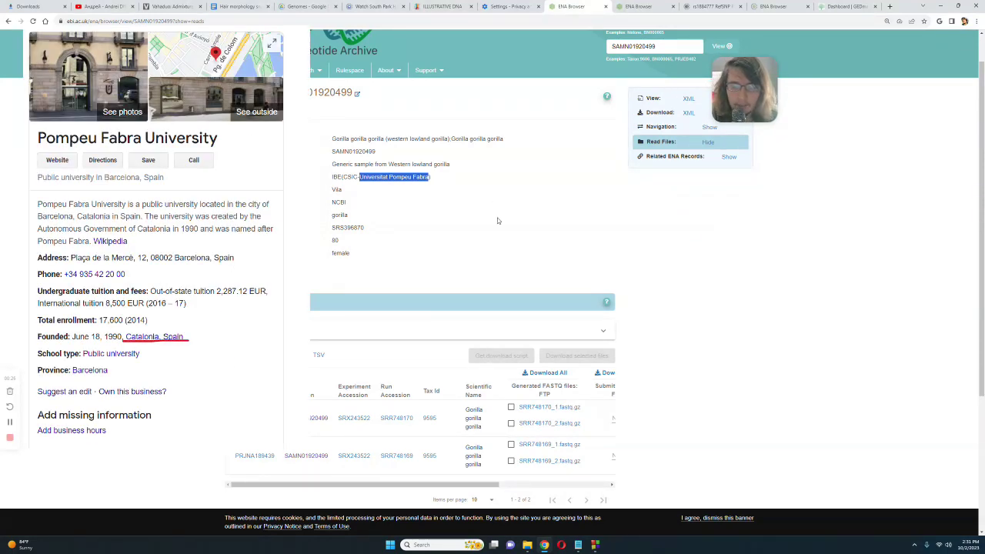
pyautogui.moveTo(484, 486); pyautogui.dragTo(551, 484)
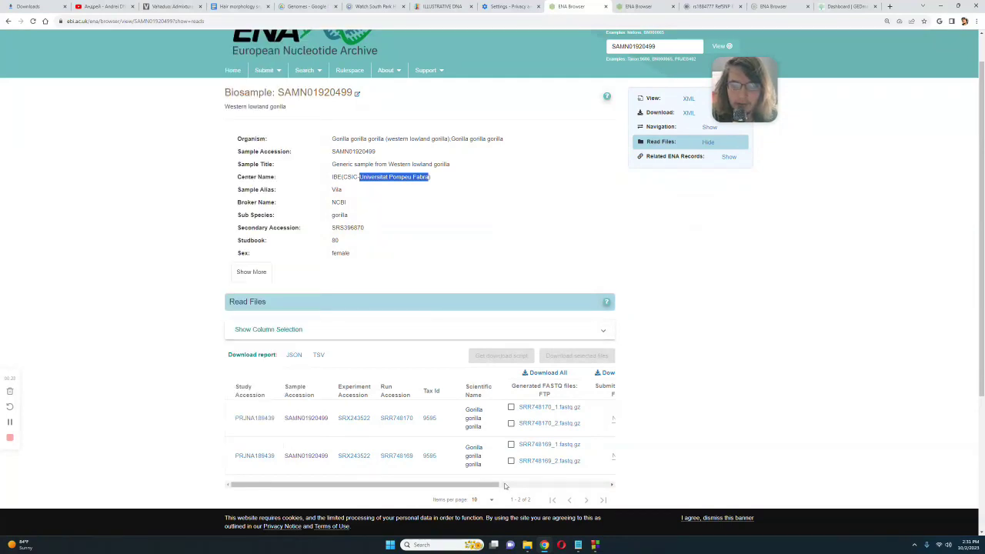
pyautogui.hscroll(3, 551, 484)
pyautogui.hscroll(-5, 543, 492)
# - Switch to File Explorer and inspect the SAMN01920499_Gorilla_Vila_F BAM file and its combined kit text document
pyautogui.click(527, 546)
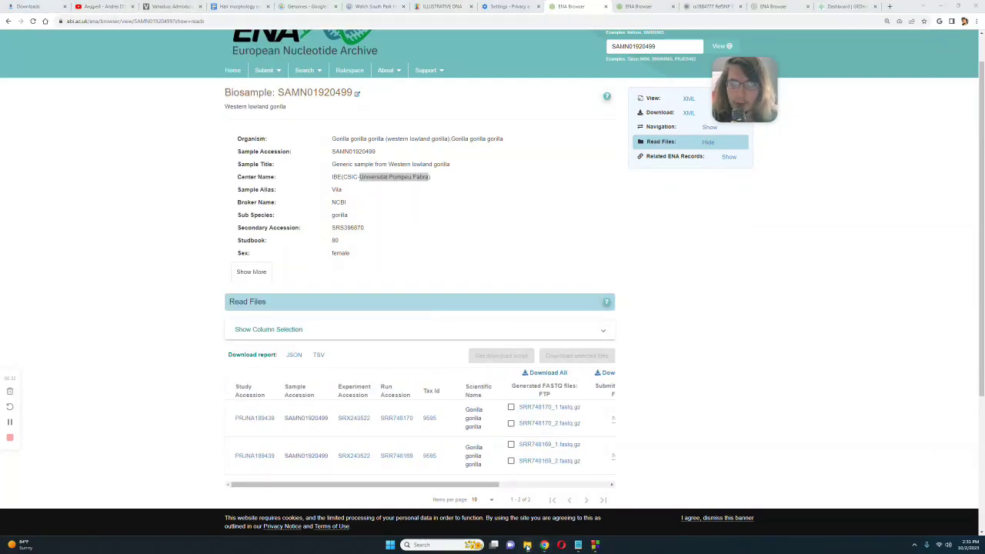
pyautogui.click(573, 500)
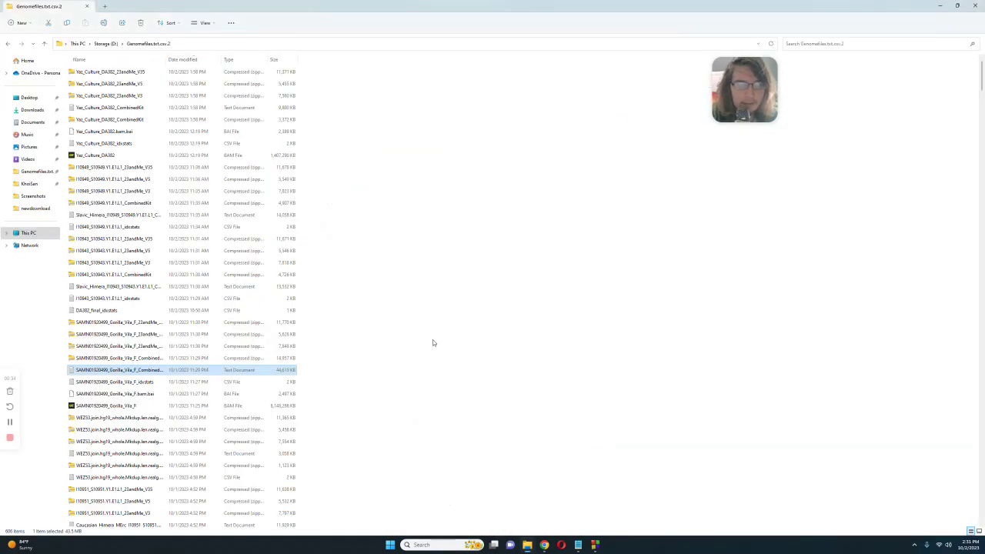
pyautogui.click(121, 407)
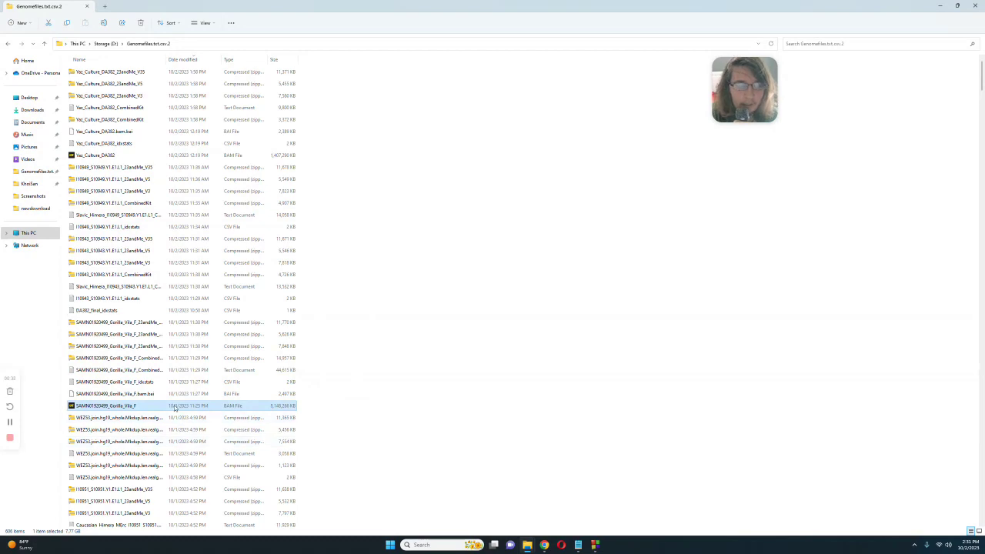
pyautogui.click(161, 373)
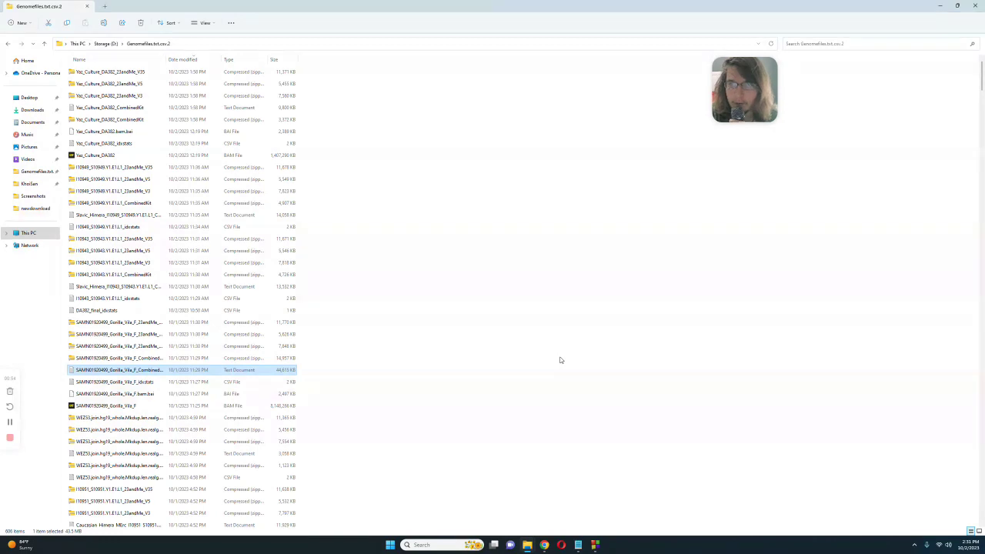
# - Switch back to the browser's GEDmatch dashboard and copy the kit number of the Guerilla kit
pyautogui.click(544, 545)
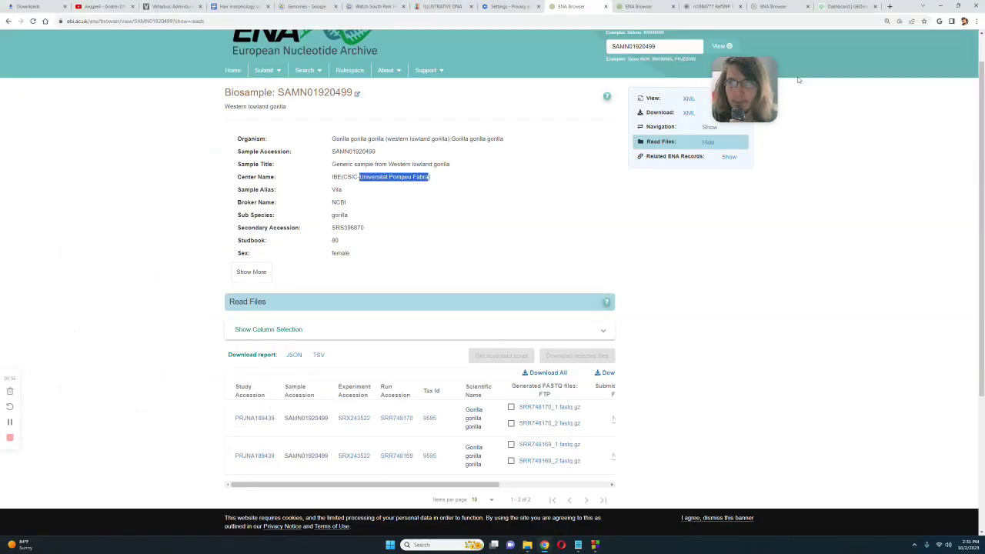
pyautogui.click(843, 6)
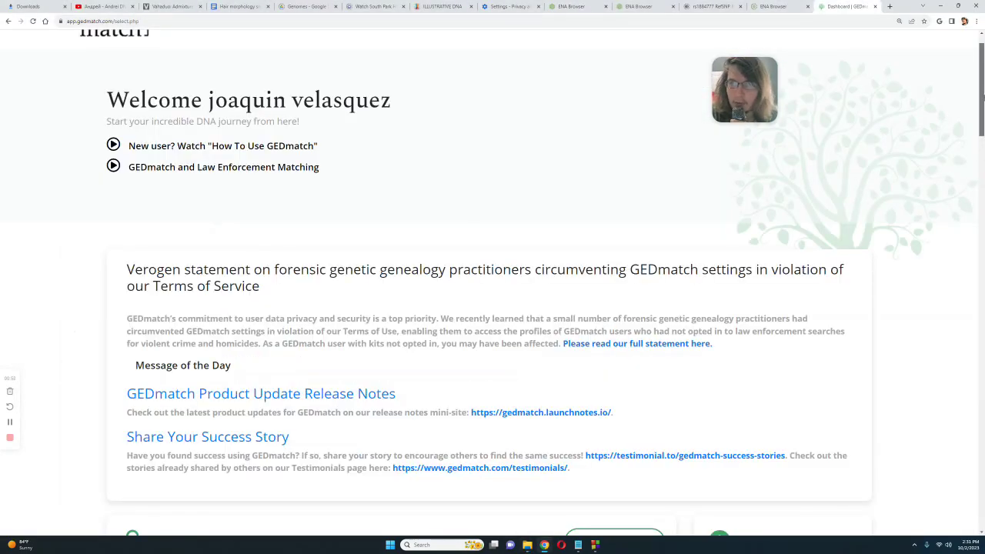
pyautogui.moveTo(981, 96); pyautogui.dragTo(981, 386)
pyautogui.moveTo(168, 294); pyautogui.dragTo(123, 295)
pyautogui.rightClick(127, 295)
pyautogui.click(192, 352)
pyautogui.click(303, 322)
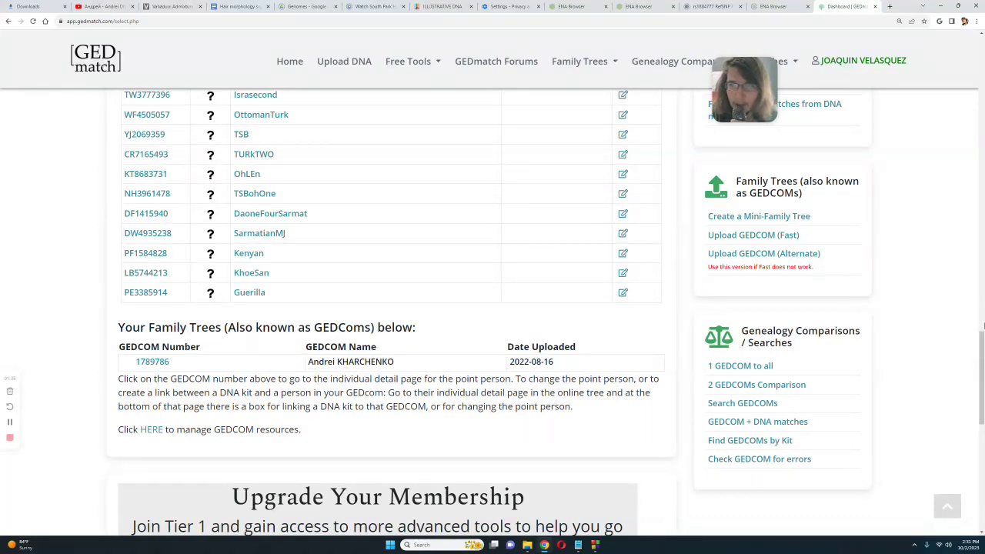
# - Open the Admixture (heritage) tool and continue with the Eurogenes project using Admixture Proportions
pyautogui.moveTo(982, 327); pyautogui.dragTo(982, 238)
pyautogui.scroll(4, 829, 250)
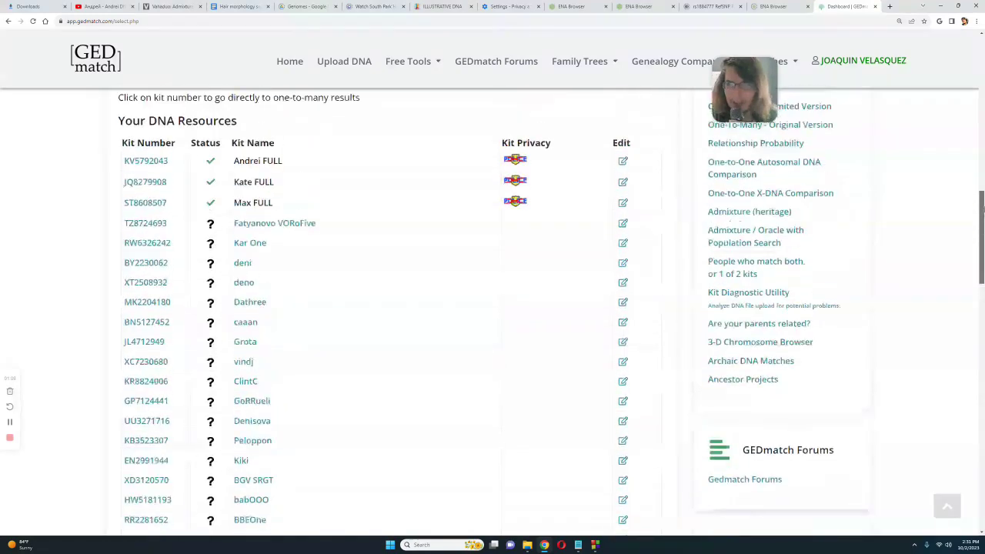
pyautogui.click(765, 258)
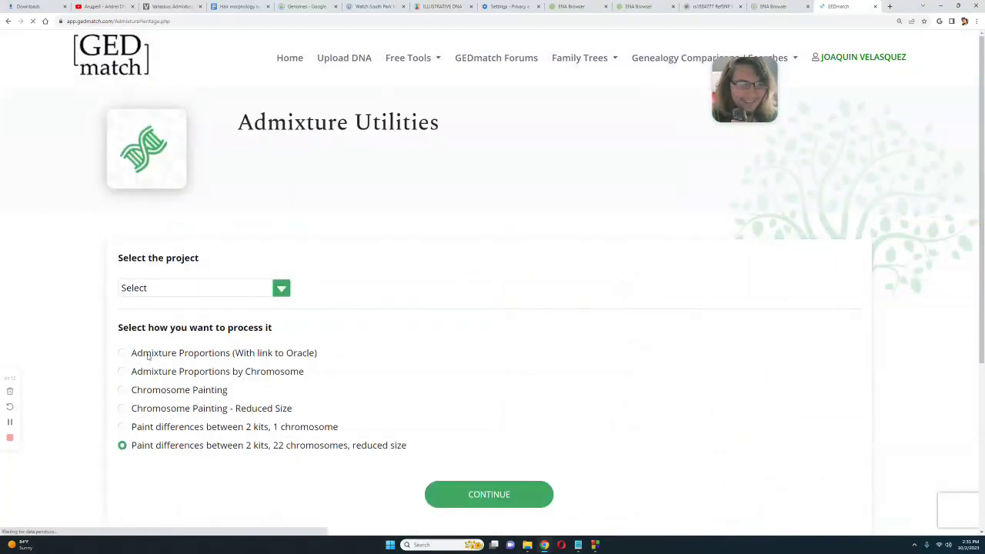
pyautogui.click(158, 294)
pyautogui.click(164, 328)
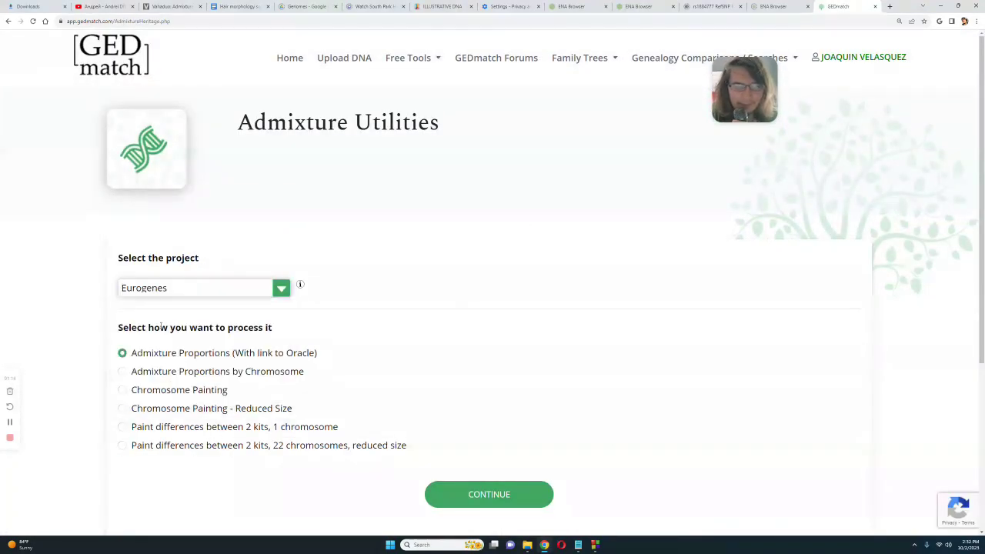
pyautogui.scroll(-2, 510, 373)
pyautogui.click(510, 372)
# - Run the Eurogenes K13 calculator on the copied Guerilla kit number and review the population percentages
pyautogui.scroll(-1, 509, 323)
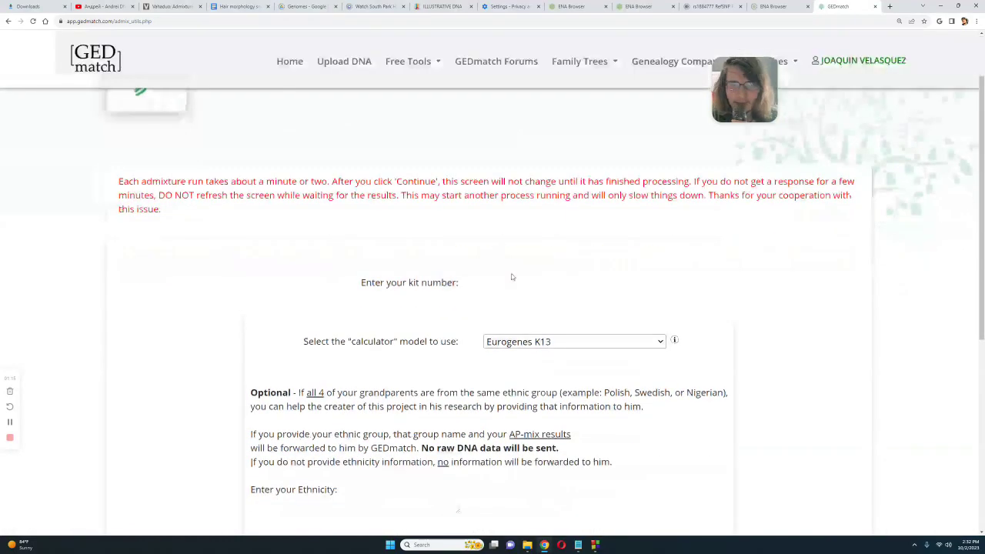
pyautogui.rightClick(514, 284)
pyautogui.click(523, 340)
pyautogui.scroll(-2, 538, 369)
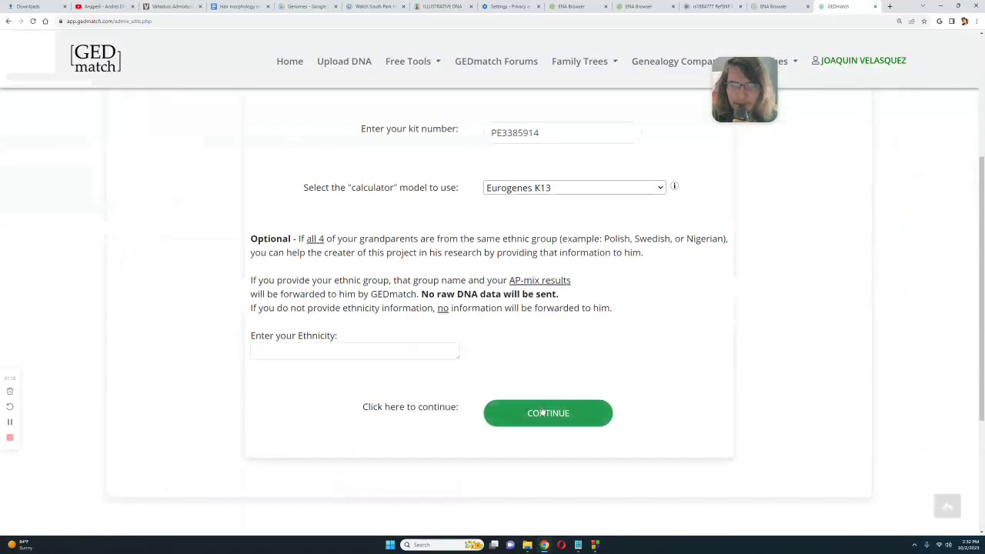
pyautogui.click(549, 413)
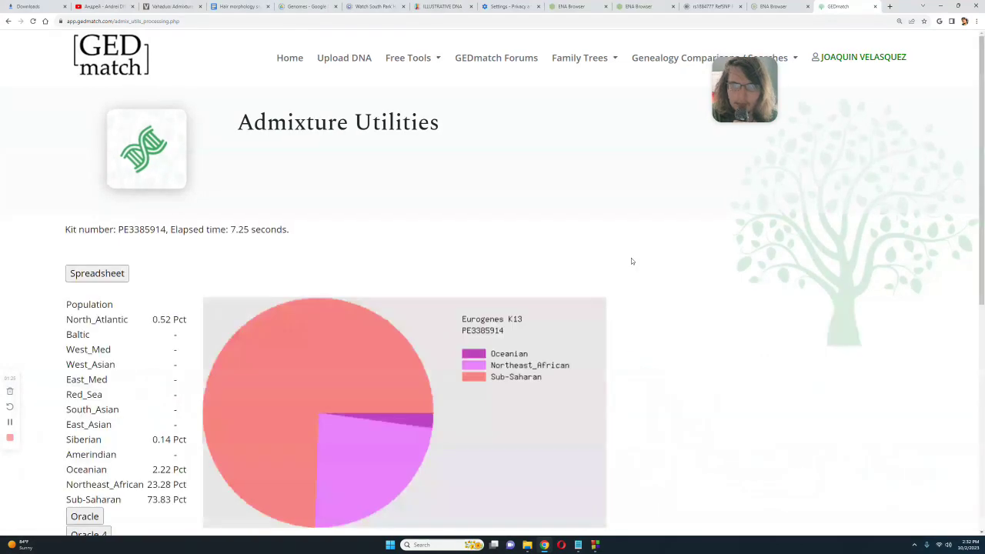
pyautogui.scroll(-2, 585, 254)
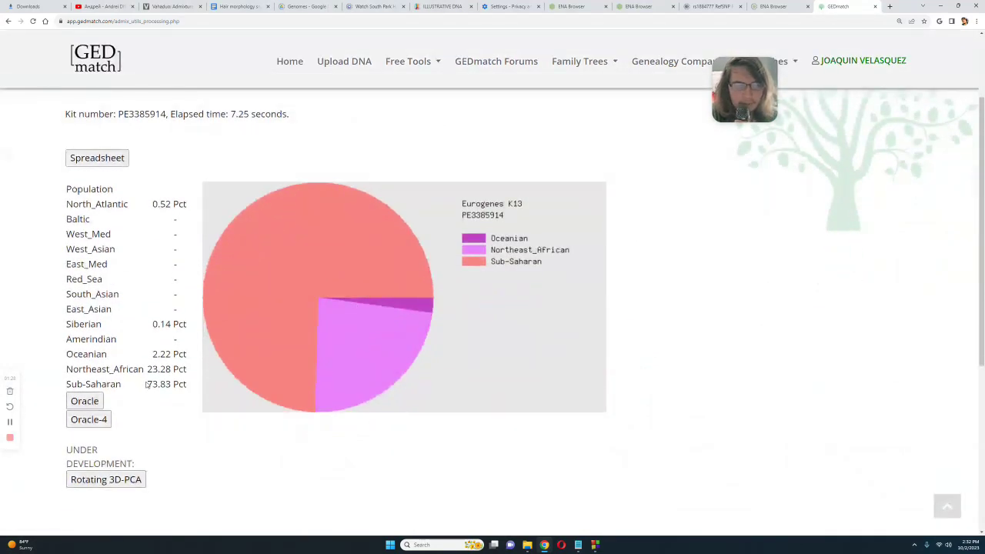
pyautogui.moveTo(146, 382); pyautogui.dragTo(187, 370)
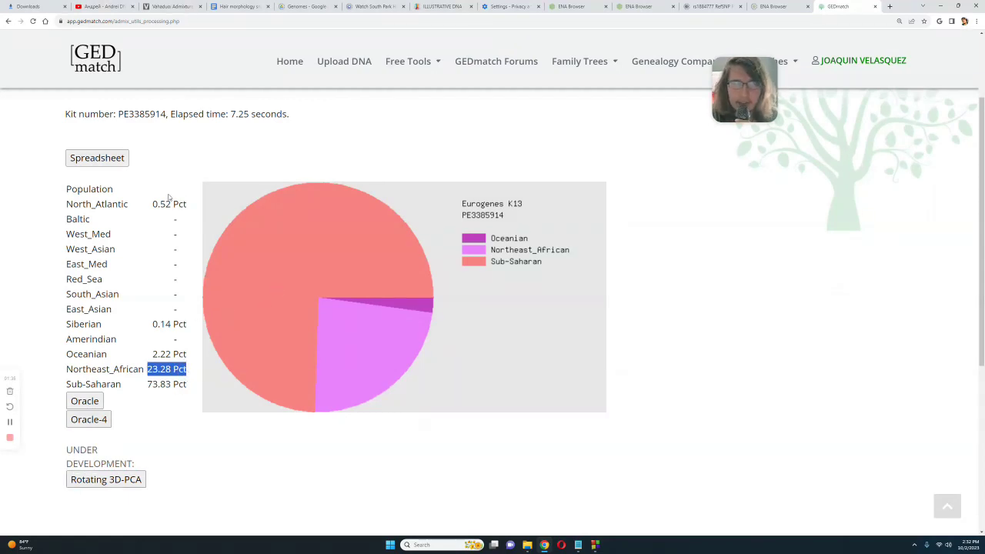
pyautogui.moveTo(153, 203); pyautogui.dragTo(85, 492)
pyautogui.click(245, 266)
pyautogui.scroll(2, 244, 266)
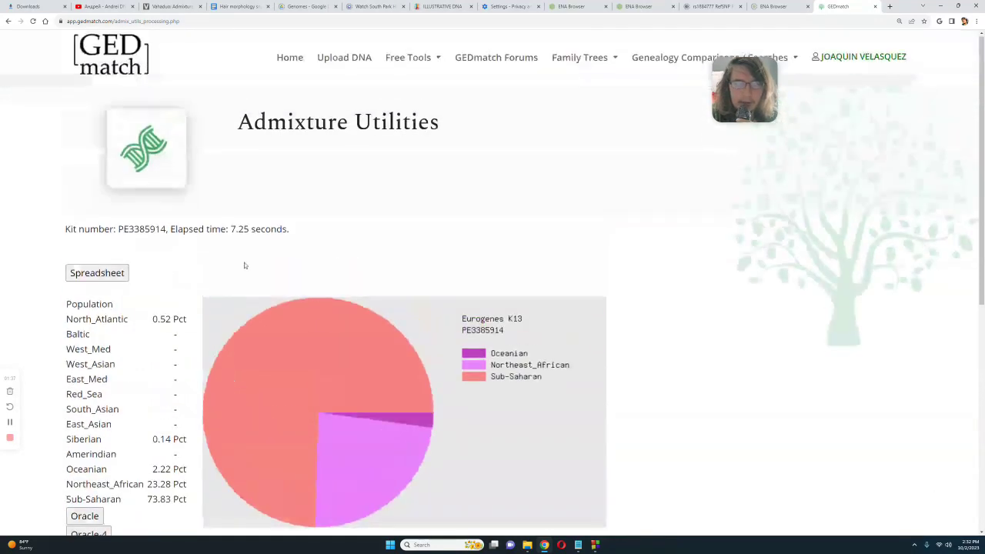
# - Copy the kit number from the Eurogenes results and continue with the MDLP Project in Admixture (heritage)
pyautogui.doubleClick(141, 229)
pyautogui.moveTo(424, 69)
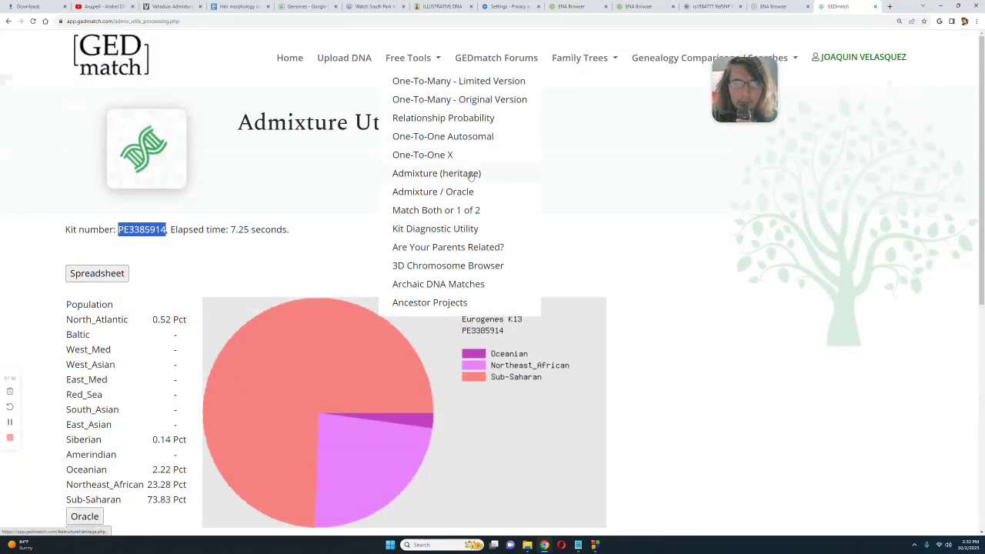
pyautogui.click(470, 173)
pyautogui.scroll(-1, 169, 216)
pyautogui.click(170, 217)
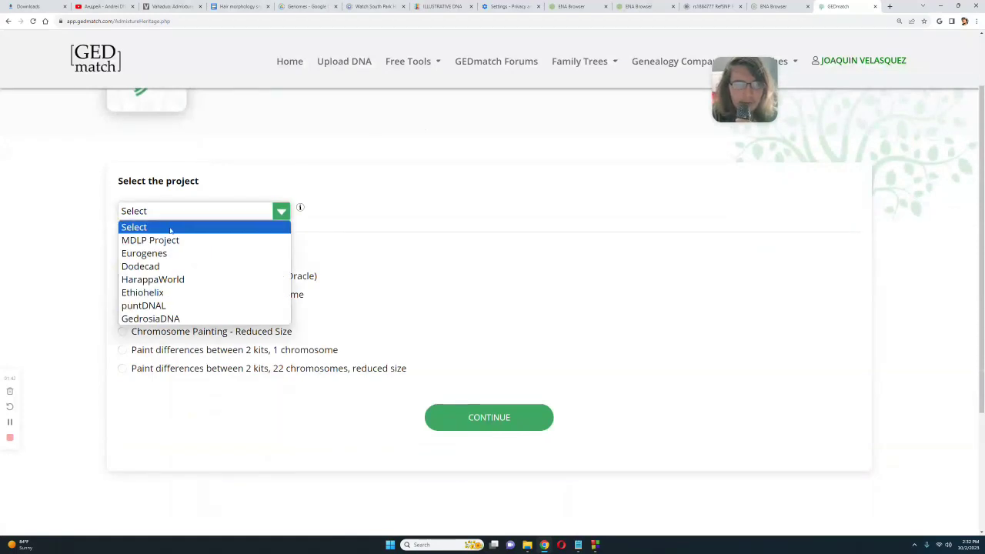
pyautogui.click(170, 241)
pyautogui.click(459, 423)
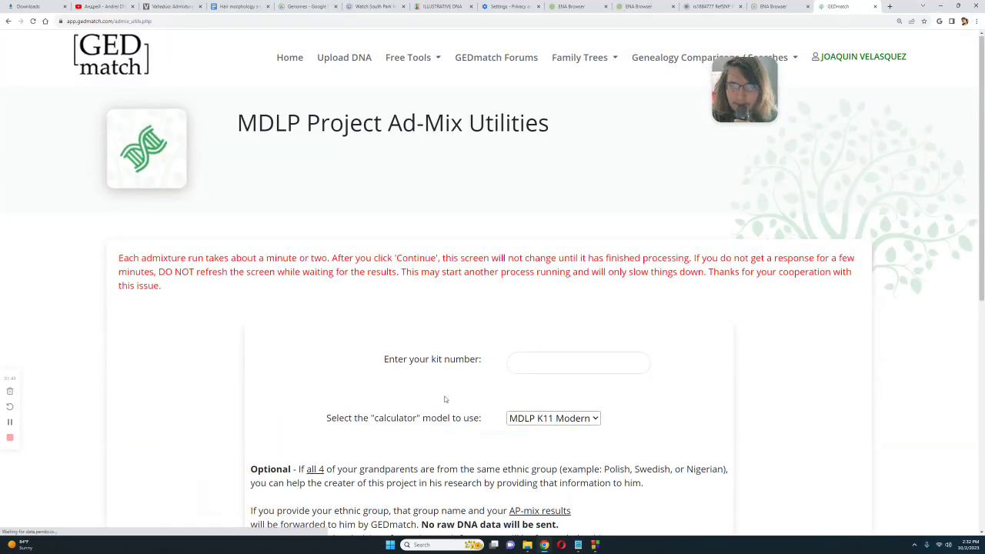
# - Enter the copied kit number, choose the MDLP K23b calculator and run the admixture
pyautogui.scroll(-1, 493, 308)
pyautogui.click(570, 248)
pyautogui.scroll(-2, 498, 271)
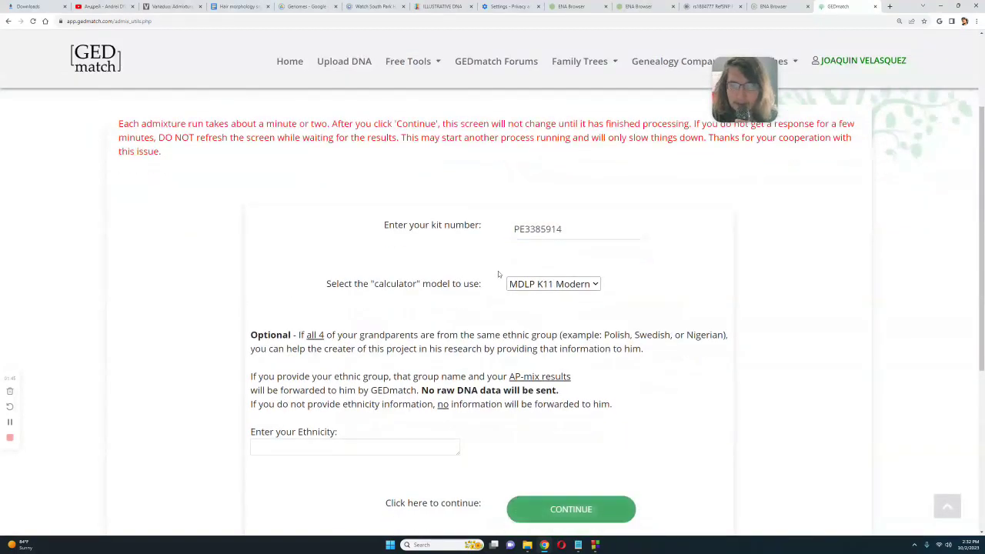
pyautogui.click(583, 194)
pyautogui.click(556, 228)
pyautogui.scroll(-1, 608, 308)
pyautogui.click(623, 374)
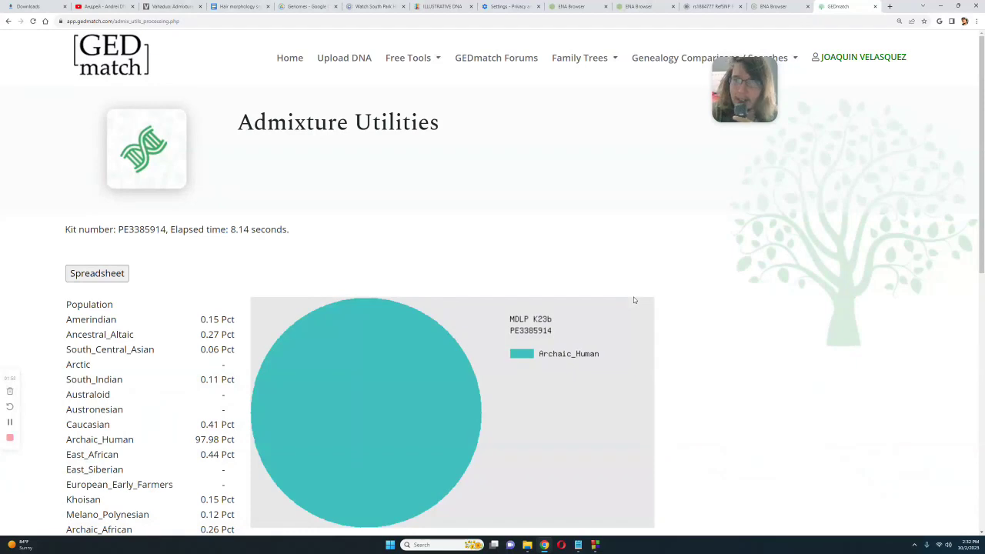
# - Examine the Archaic_Human and Archaic_African percentages in the MDLP K23b results
pyautogui.scroll(-2, 634, 301)
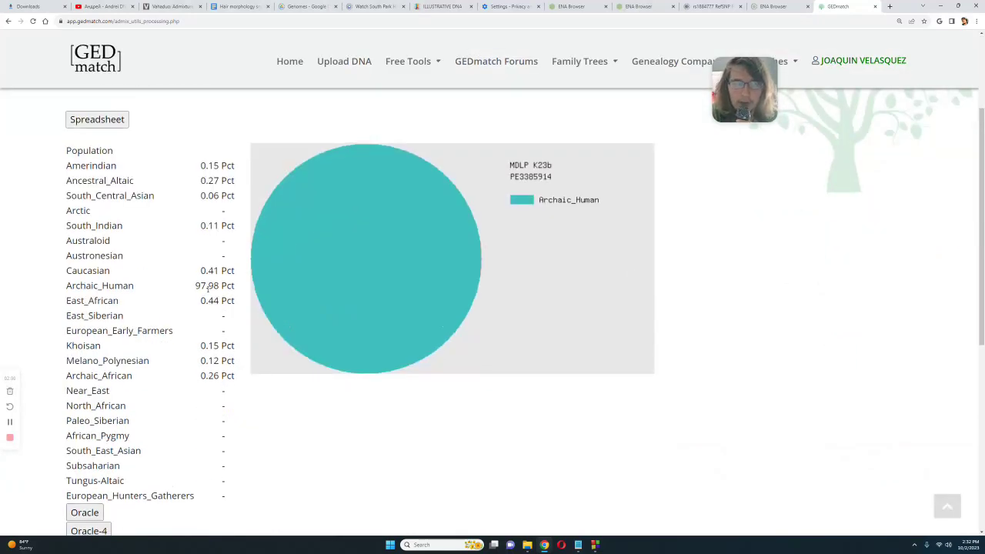
pyautogui.moveTo(197, 285); pyautogui.dragTo(239, 286)
pyautogui.click(231, 283)
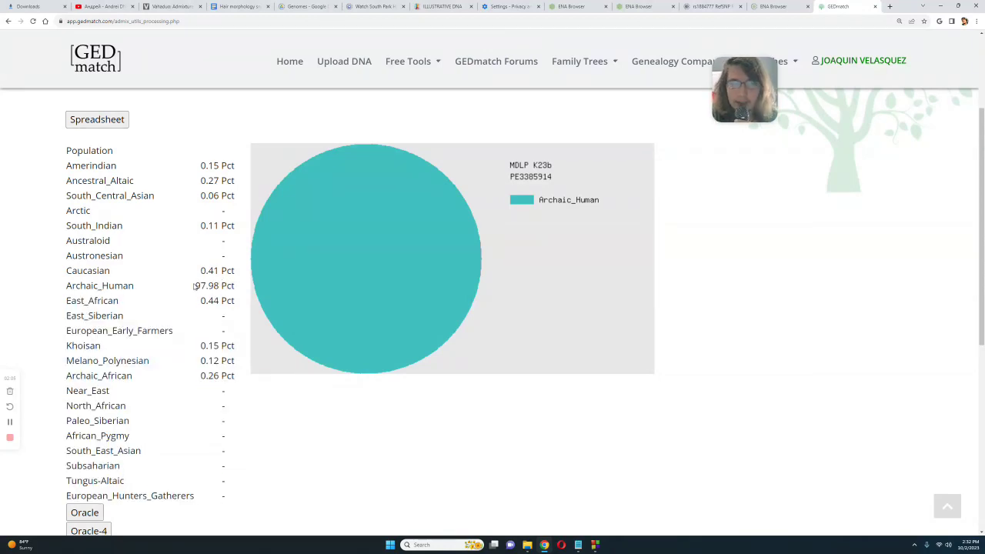
pyautogui.moveTo(195, 284); pyautogui.dragTo(232, 284)
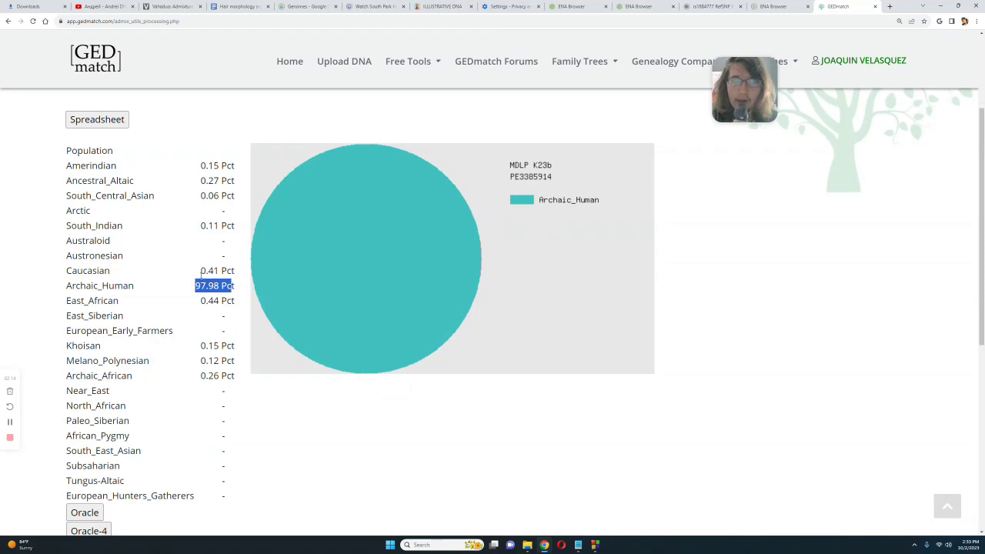
pyautogui.scroll(-1, 231, 324)
pyautogui.doubleClick(211, 337)
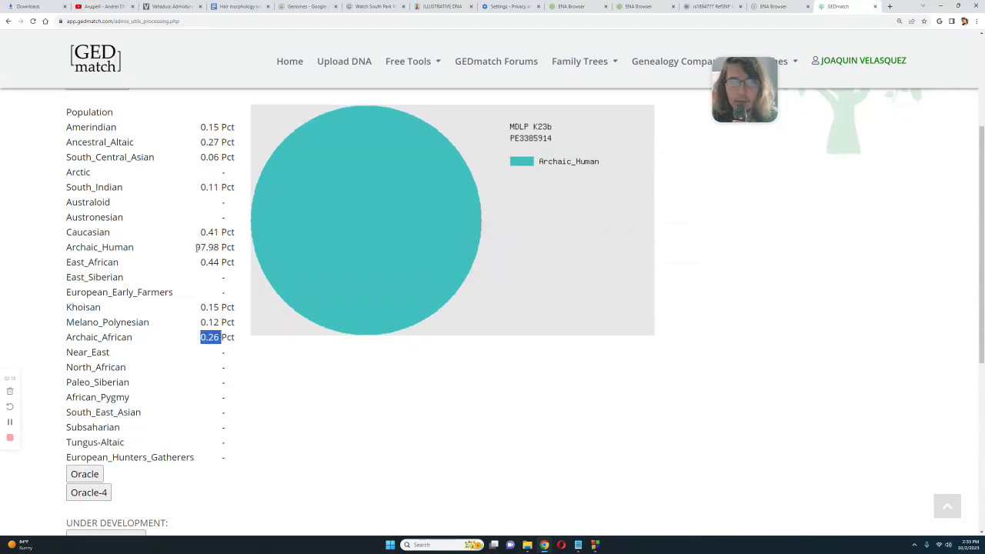
pyautogui.doubleClick(197, 247)
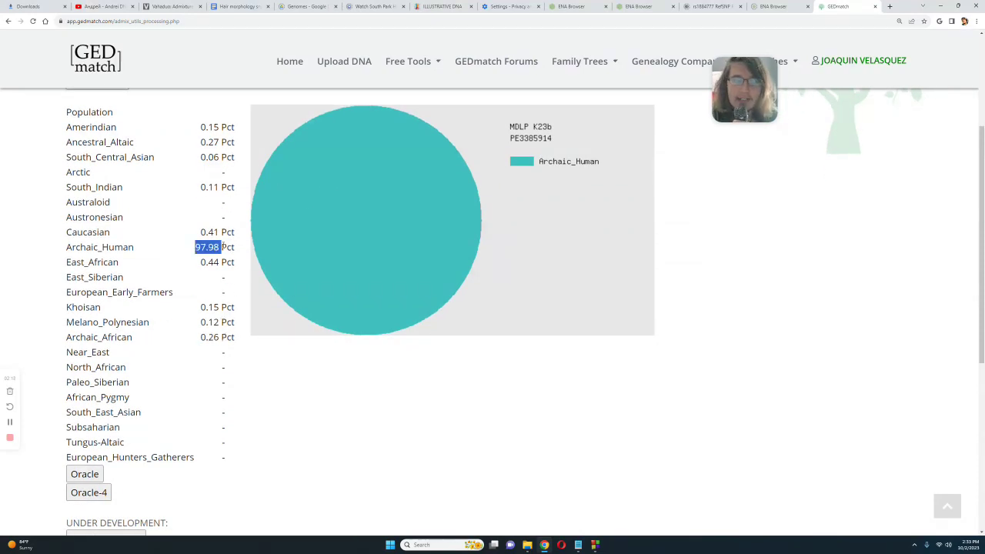
pyautogui.doubleClick(218, 337)
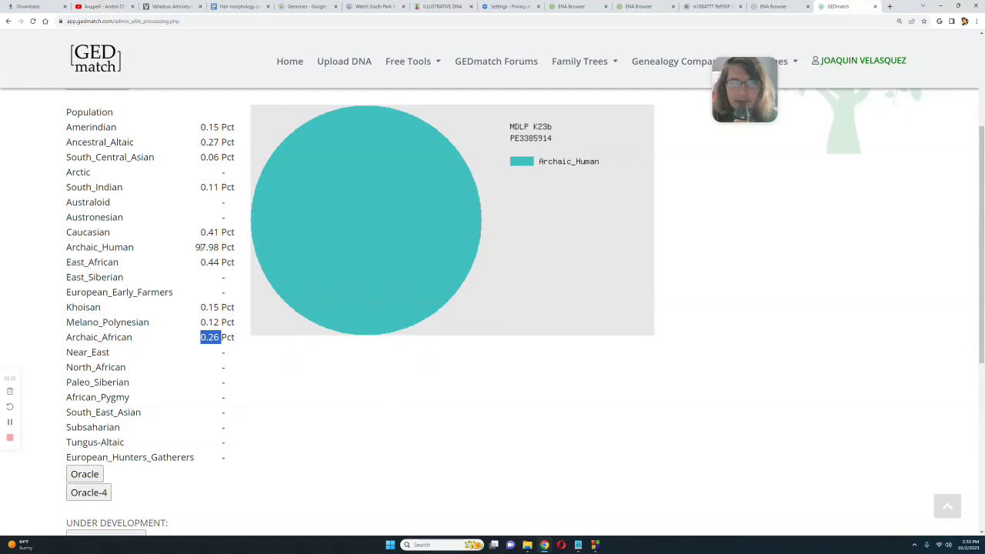
pyautogui.moveTo(195, 247); pyautogui.dragTo(221, 247)
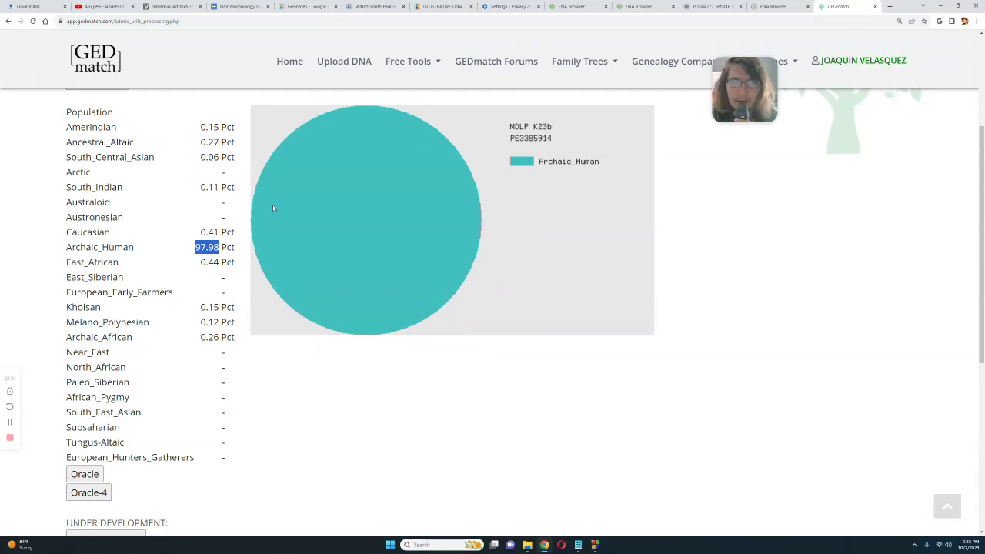
# - Copy the kit number from the MDLP K23b results and reopen the MDLP Project through Admixture (heritage)
pyautogui.click(88, 231)
pyautogui.scroll(3, 108, 231)
pyautogui.doubleClick(129, 229)
pyautogui.rightClick(129, 229)
pyautogui.click(142, 233)
pyautogui.click(412, 58)
pyautogui.click(432, 174)
pyautogui.scroll(-2, 167, 195)
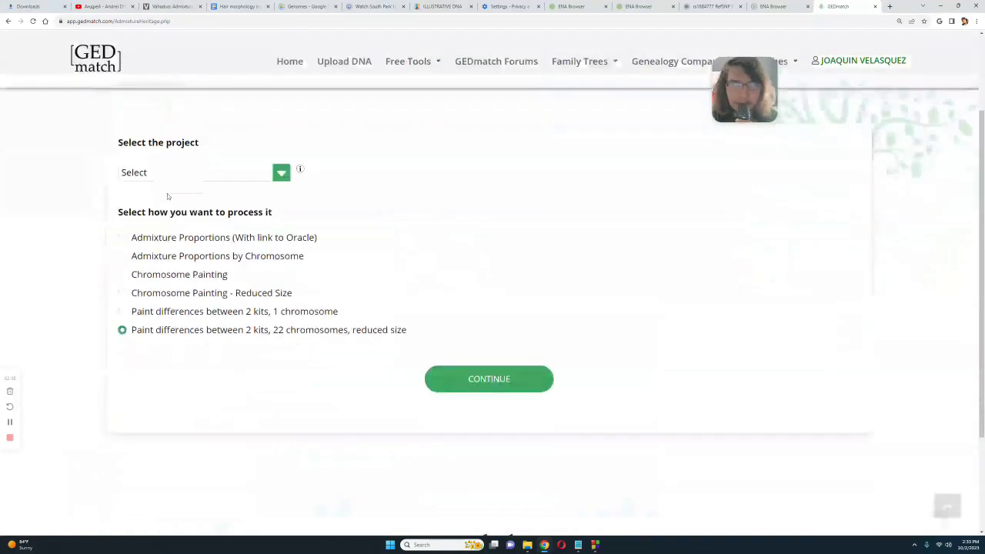
pyautogui.click(170, 175)
pyautogui.click(162, 200)
pyautogui.click(489, 379)
# - Enter the copied kit number, select the MDLP K16 Modern calculator and run the admixture to view its results
pyautogui.scroll(-1, 299, 244)
pyautogui.rightClick(542, 290)
pyautogui.click(585, 346)
pyautogui.click(559, 343)
pyautogui.click(562, 367)
pyautogui.scroll(-2, 651, 351)
pyautogui.click(587, 448)
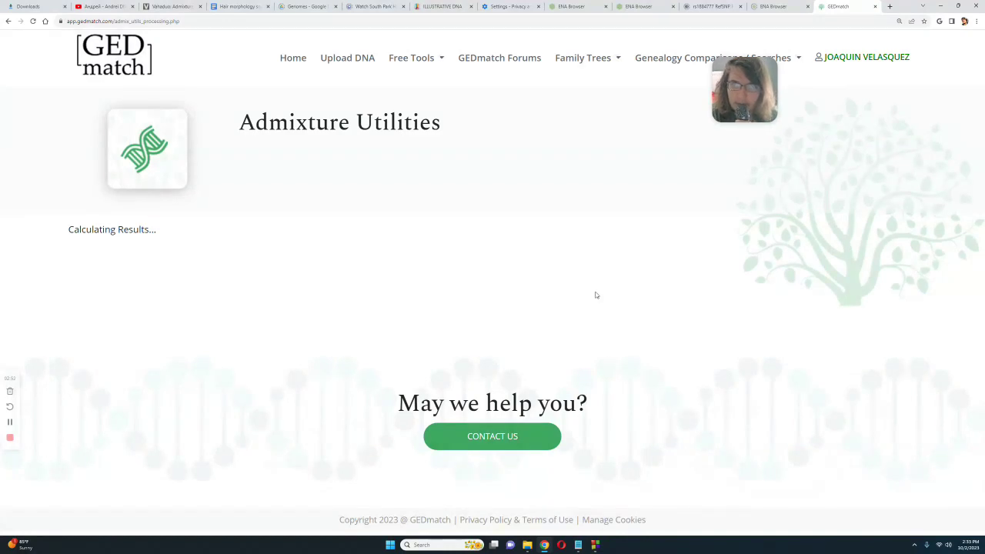
pyautogui.scroll(-2, 550, 277)
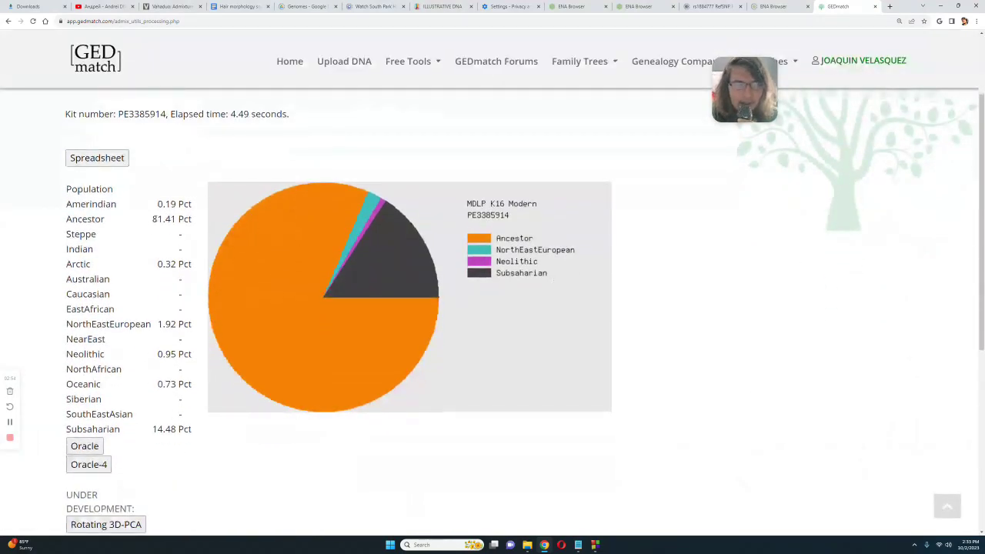
# - Review the Ancestor percentage in the MDLP K16 Modern results, and open its Oracle to examine the three closest single-population matches
pyautogui.moveTo(153, 219); pyautogui.dragTo(177, 220)
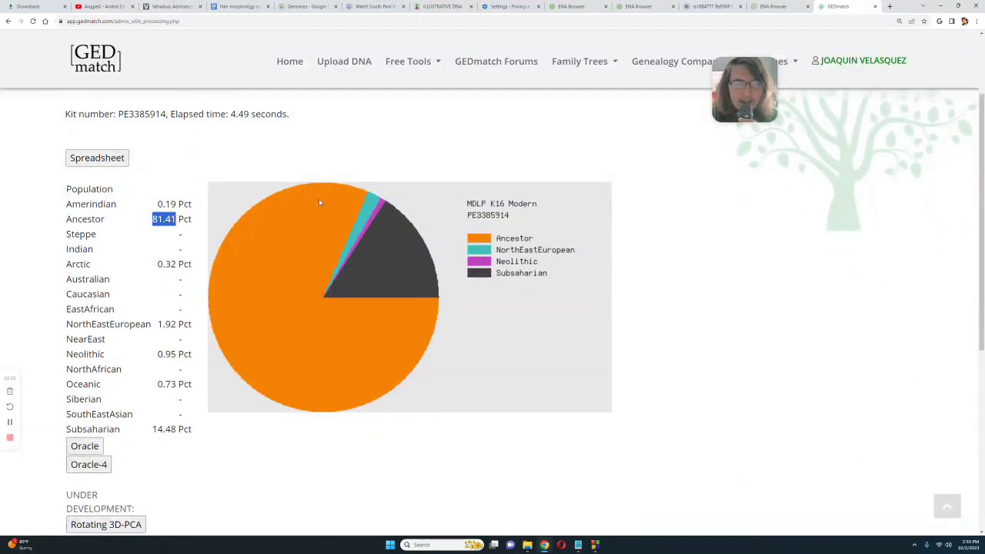
pyautogui.scroll(-1, 320, 203)
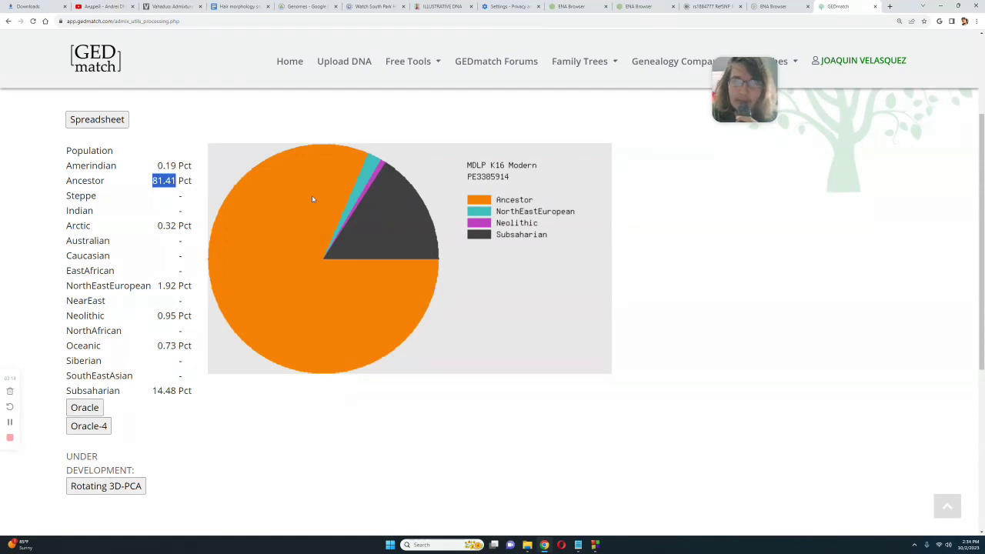
pyautogui.click(85, 407)
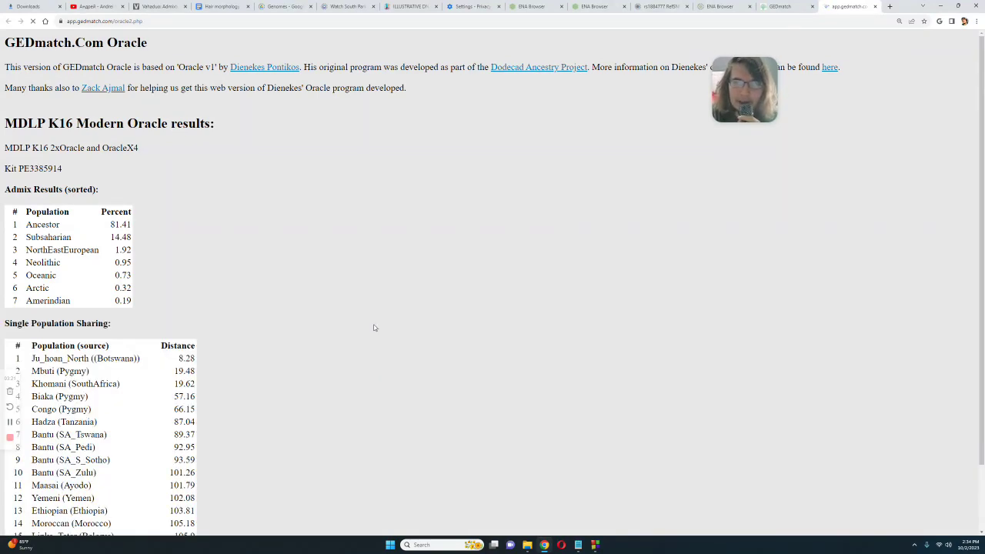
pyautogui.scroll(-1, 372, 324)
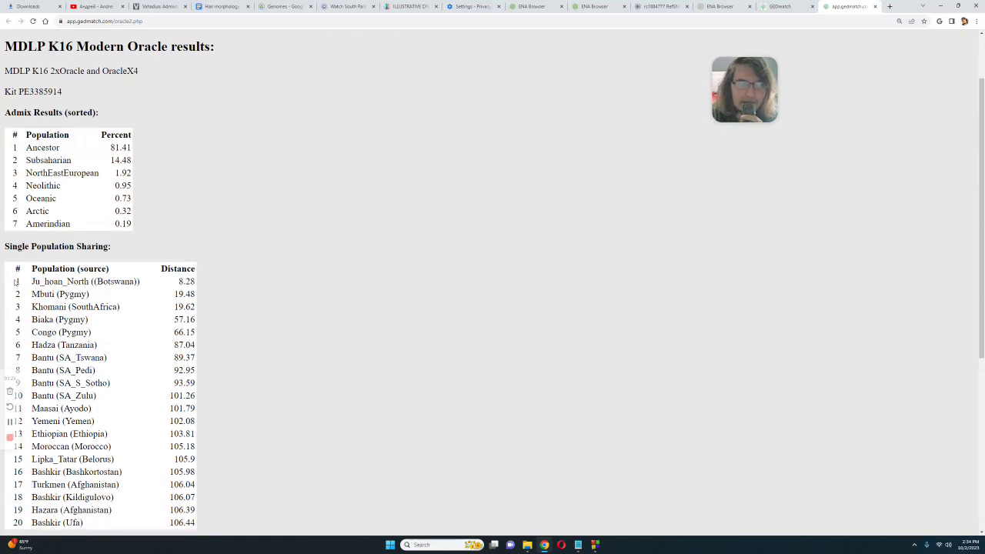
pyautogui.moveTo(16, 282); pyautogui.dragTo(192, 306)
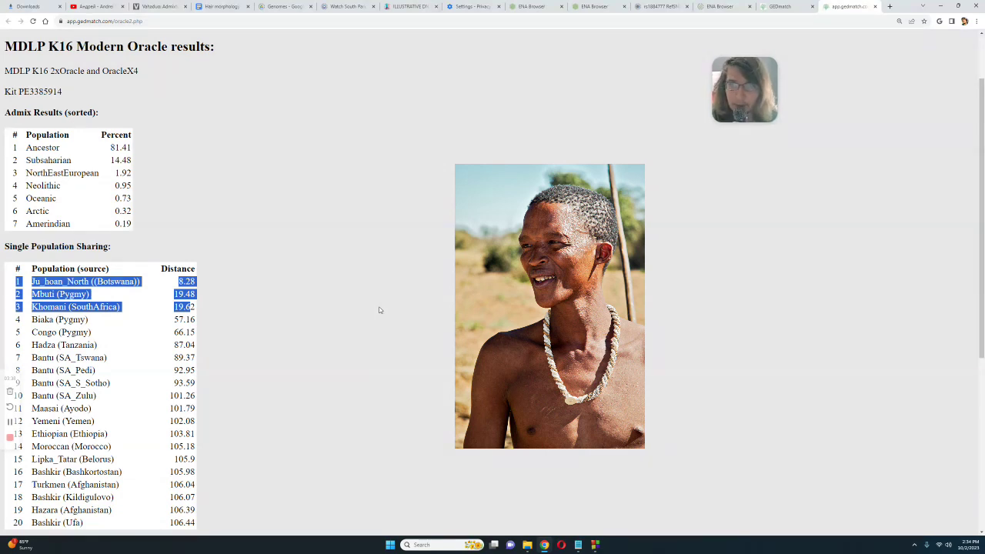
pyautogui.click(41, 281)
pyautogui.moveTo(32, 282); pyautogui.dragTo(162, 286)
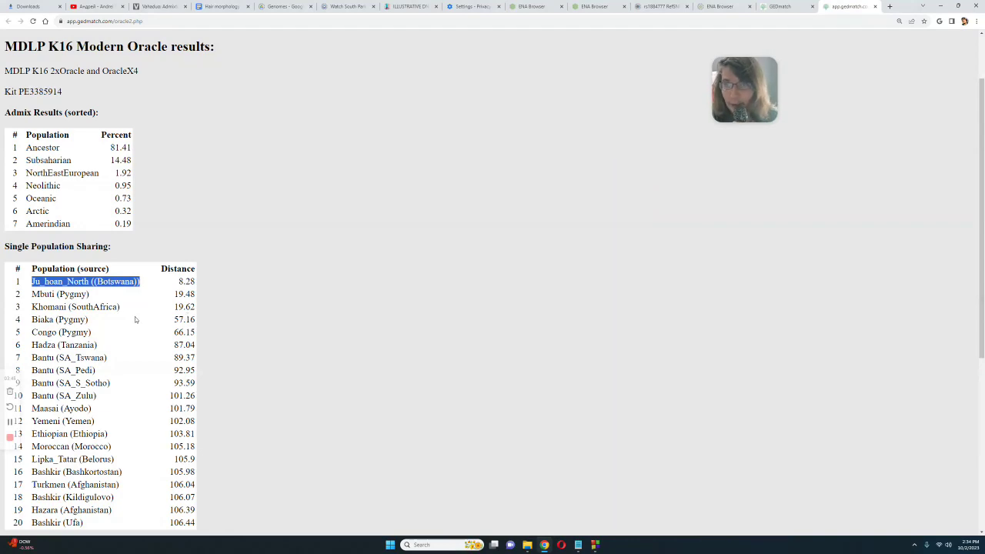
pyautogui.scroll(1, 158, 334)
pyautogui.click(115, 313)
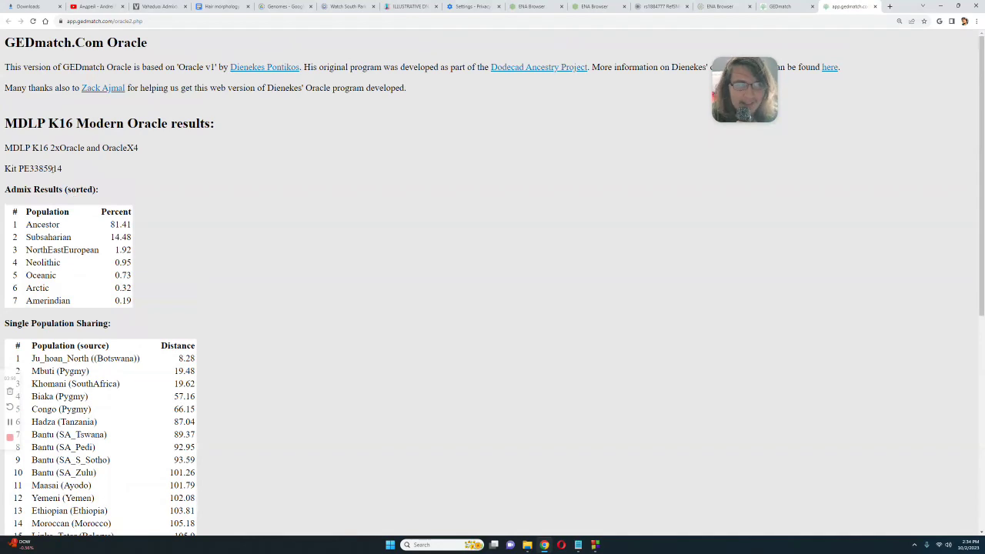
# - Copy the kit number from the Oracle results and close that results page
pyautogui.doubleClick(54, 168)
pyautogui.rightClick(54, 169)
pyautogui.click(73, 176)
pyautogui.click(875, 7)
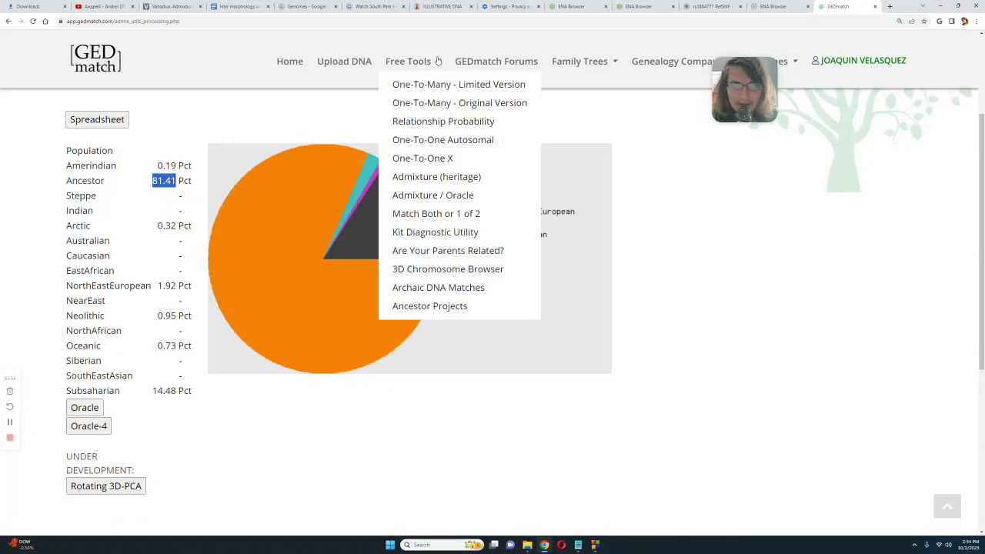
# - Open Admixture (heritage) again and continue with the Dodecad project
pyautogui.click(409, 60)
pyautogui.click(467, 181)
pyautogui.scroll(-2, 474, 218)
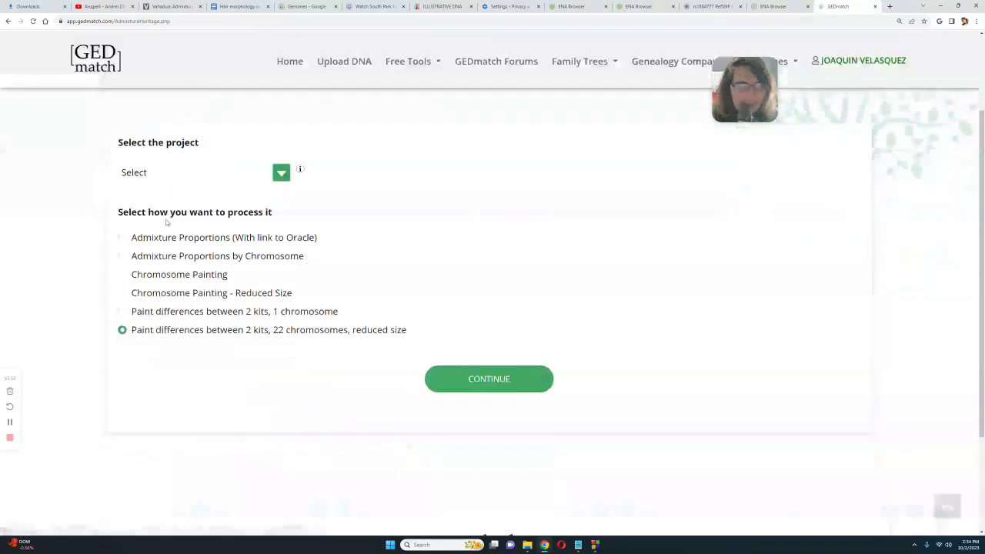
pyautogui.click(181, 174)
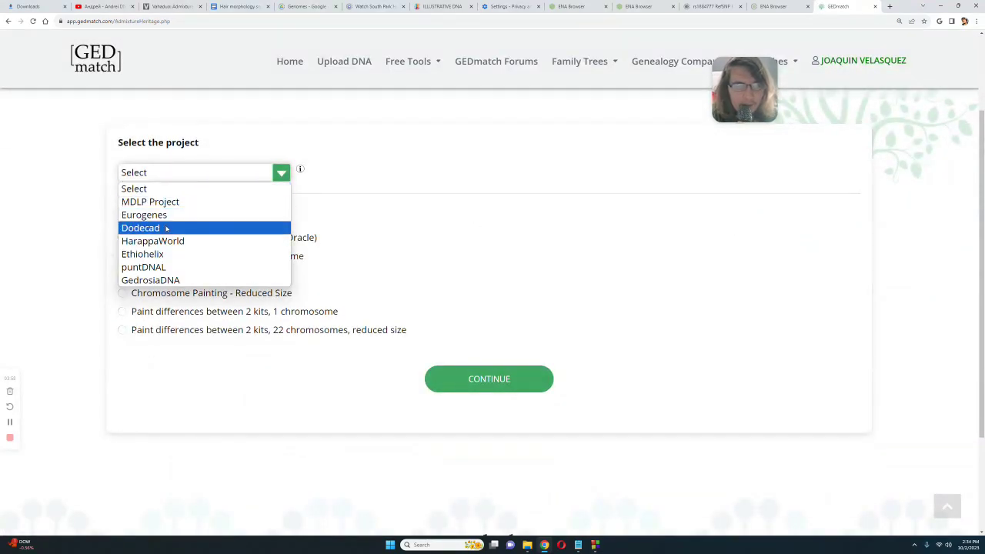
pyautogui.click(174, 230)
pyautogui.click(467, 371)
# - Enter the copied kit number, select the Africa9 calculator and run the admixture
pyautogui.scroll(-2, 519, 216)
pyautogui.rightClick(519, 216)
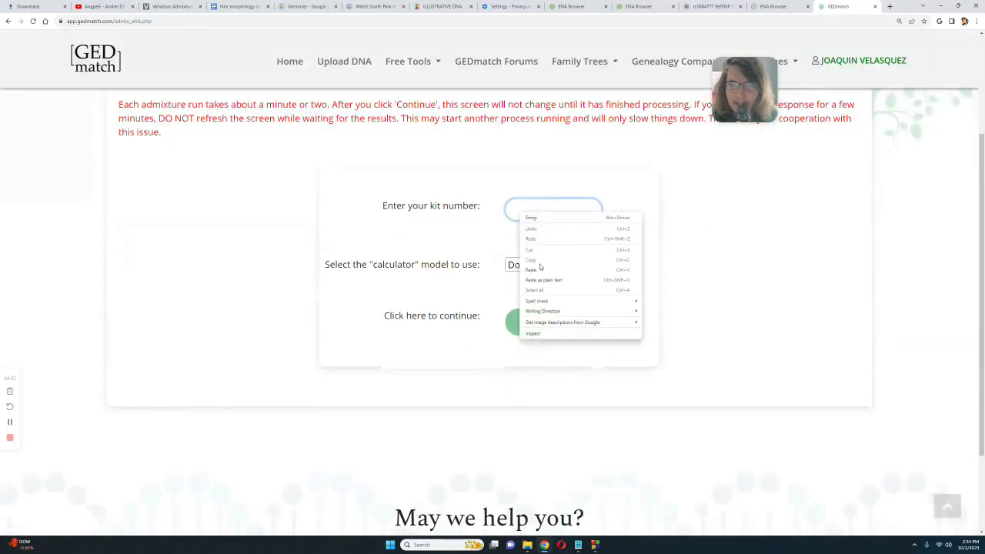
pyautogui.click(542, 269)
pyautogui.click(539, 265)
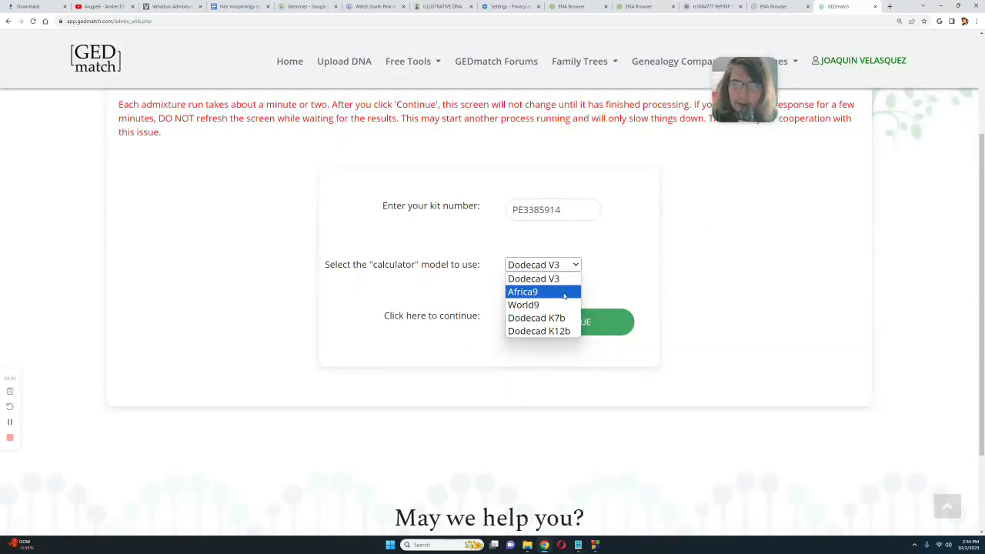
pyautogui.click(564, 296)
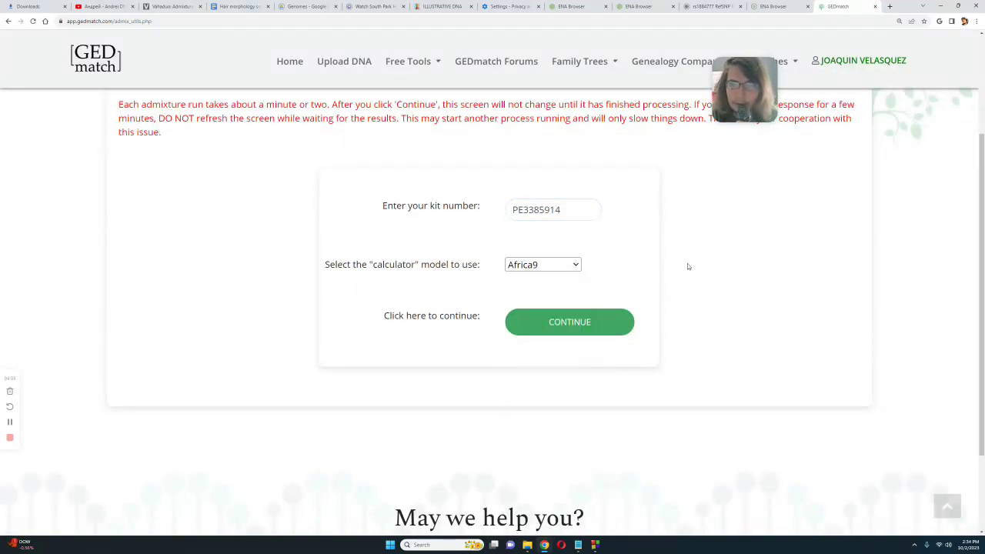
pyautogui.click(614, 330)
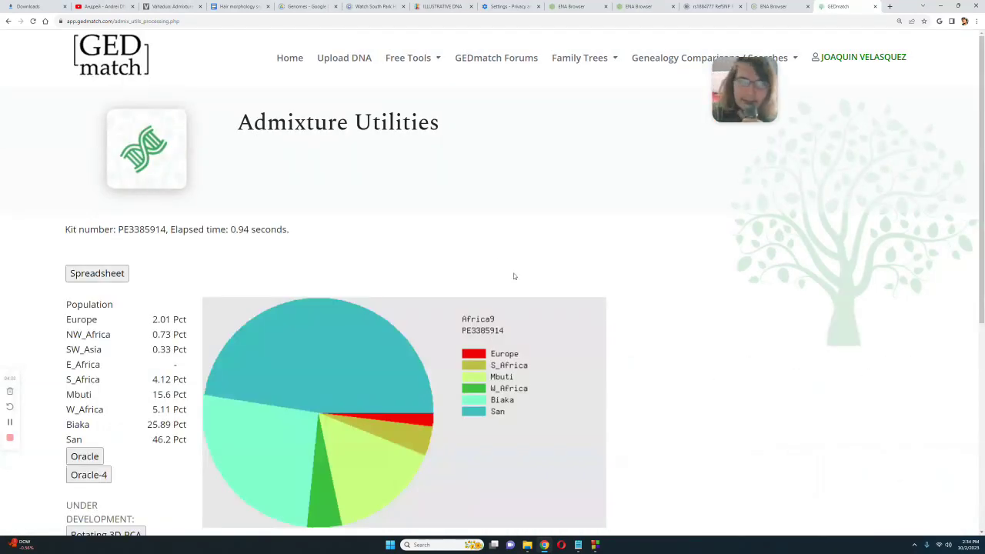
# - Examine the San, Biaka and Mbuti percentages in the Africa9 results
pyautogui.scroll(-2, 500, 266)
pyautogui.scroll(1, 508, 266)
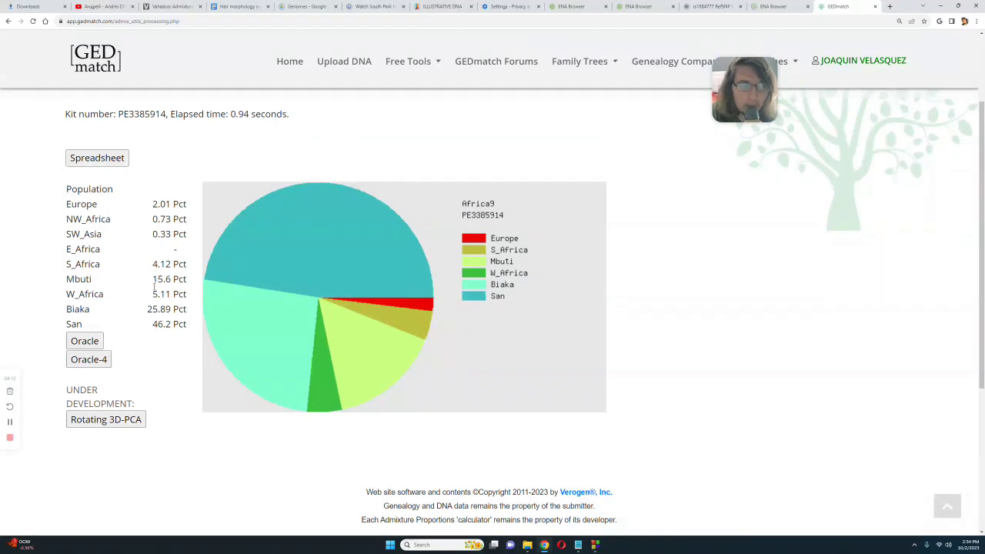
pyautogui.moveTo(152, 328); pyautogui.dragTo(184, 309)
pyautogui.moveTo(152, 279); pyautogui.dragTo(185, 279)
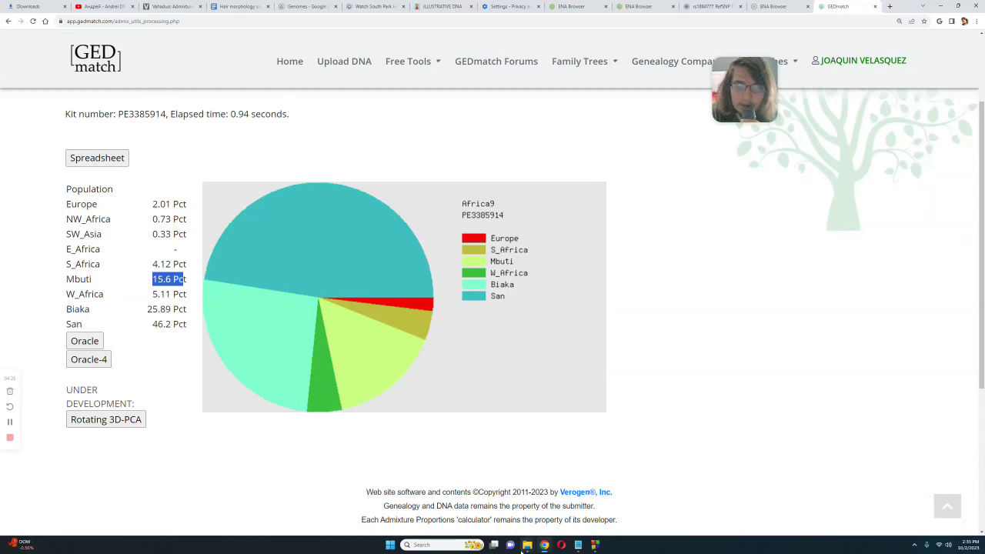
# - Switch to File Explorer and copy the gorilla CombinedKit text file from Genomefiles.txt.csv.2 into the Eye2023 program's Debug folder
pyautogui.click(527, 545)
pyautogui.click(550, 508)
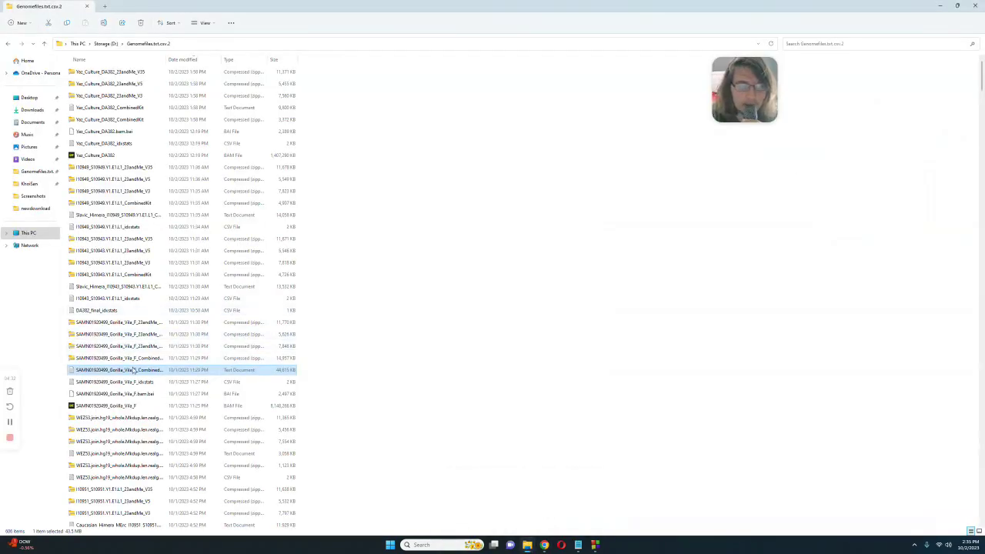
pyautogui.rightClick(102, 372)
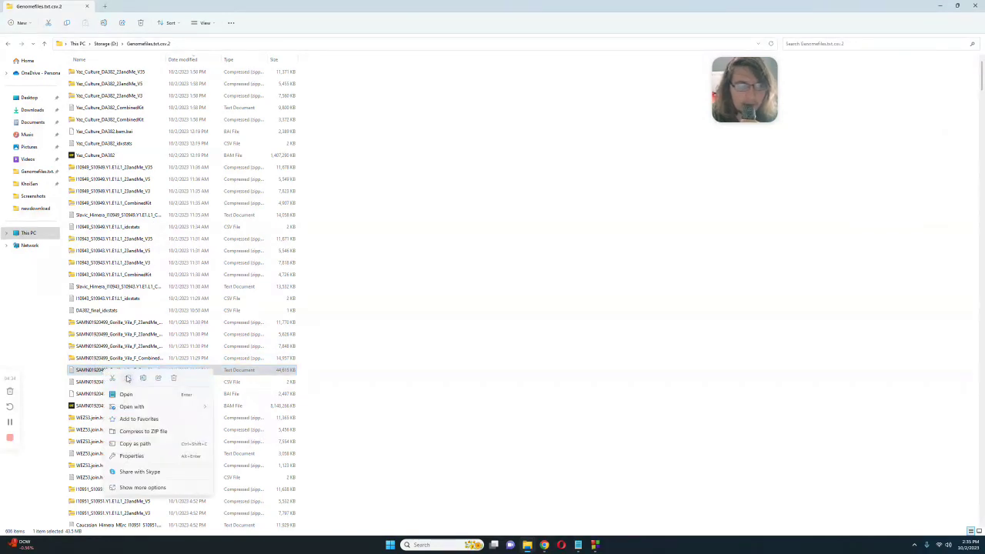
pyautogui.click(128, 378)
pyautogui.moveTo(528, 542)
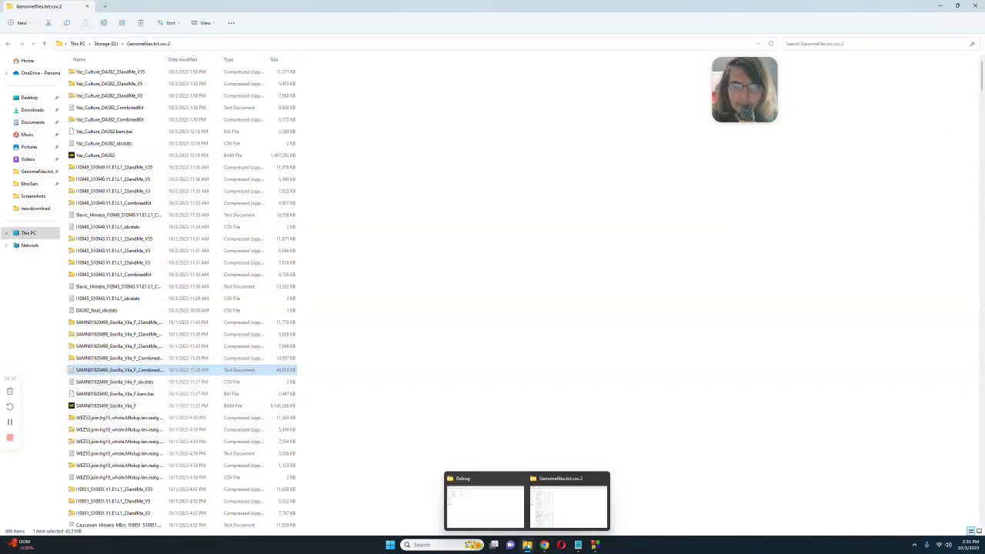
pyautogui.click(503, 511)
pyautogui.rightClick(199, 194)
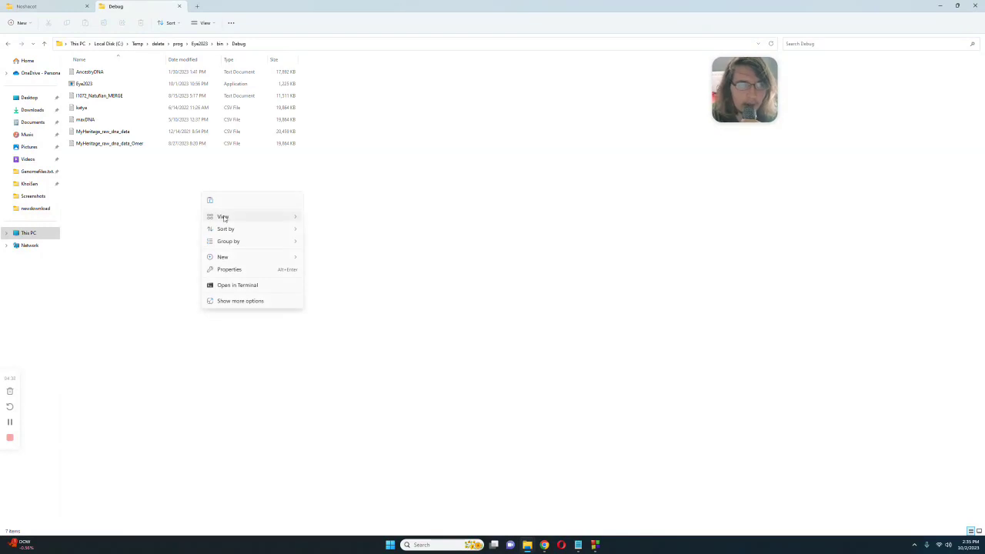
pyautogui.click(208, 201)
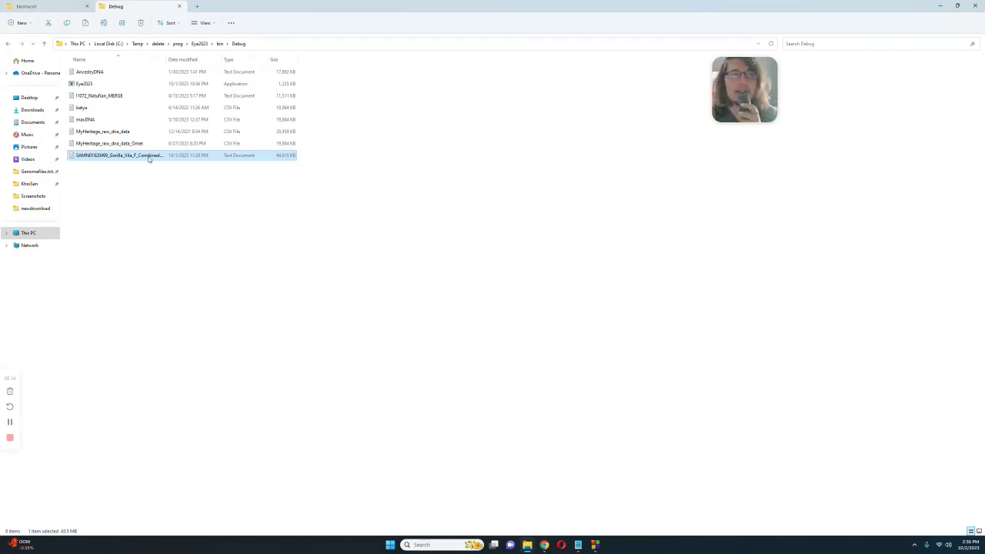
# - Copy the file name of the gorilla CombinedKit text document in the Debug folder without renaming it
pyautogui.rightClick(150, 158)
pyautogui.click(188, 166)
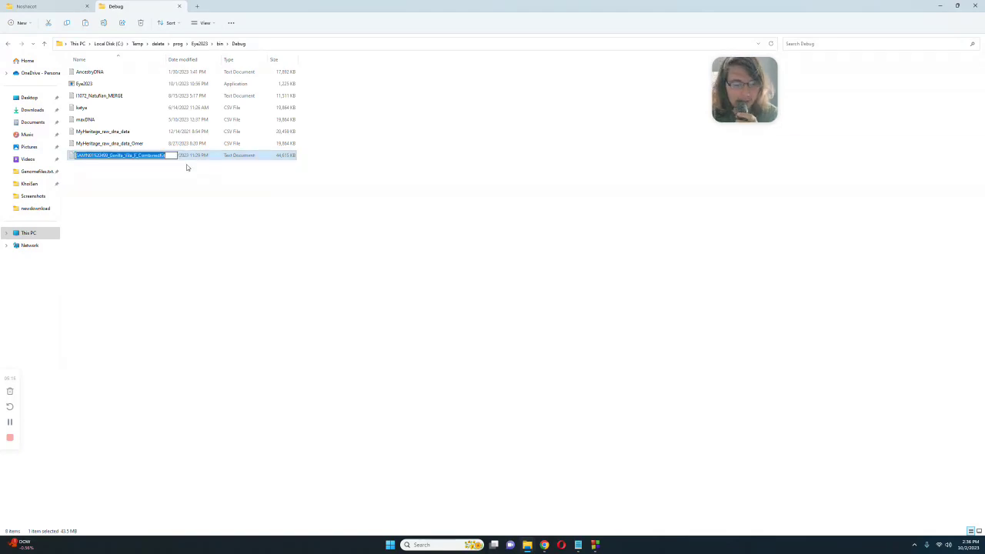
pyautogui.click(199, 196)
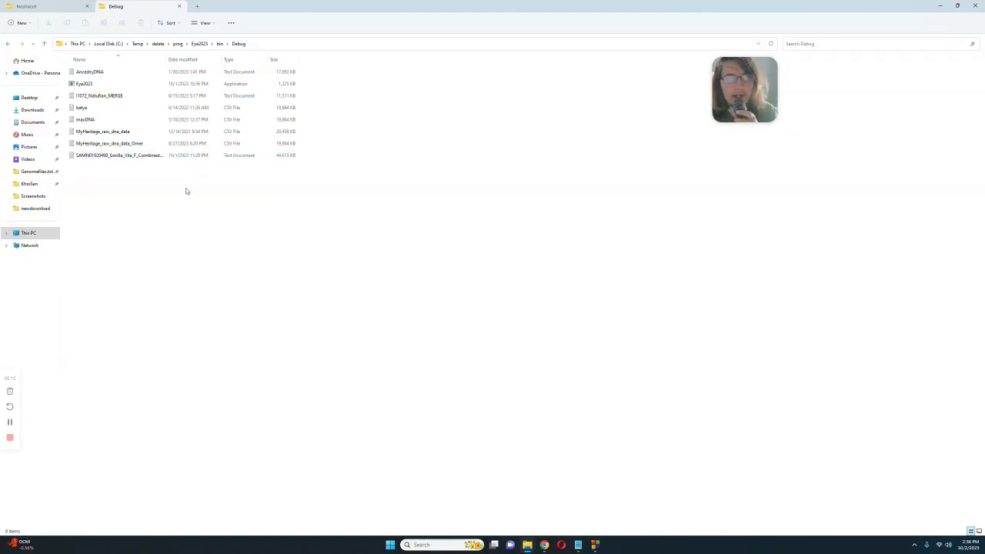
# - Run the Eye2023 application and enter SAMN01920499_Gorilla_Vila_F_CombinedKit.txt as the file name
pyautogui.click(97, 85)
pyautogui.doubleClick(96, 86)
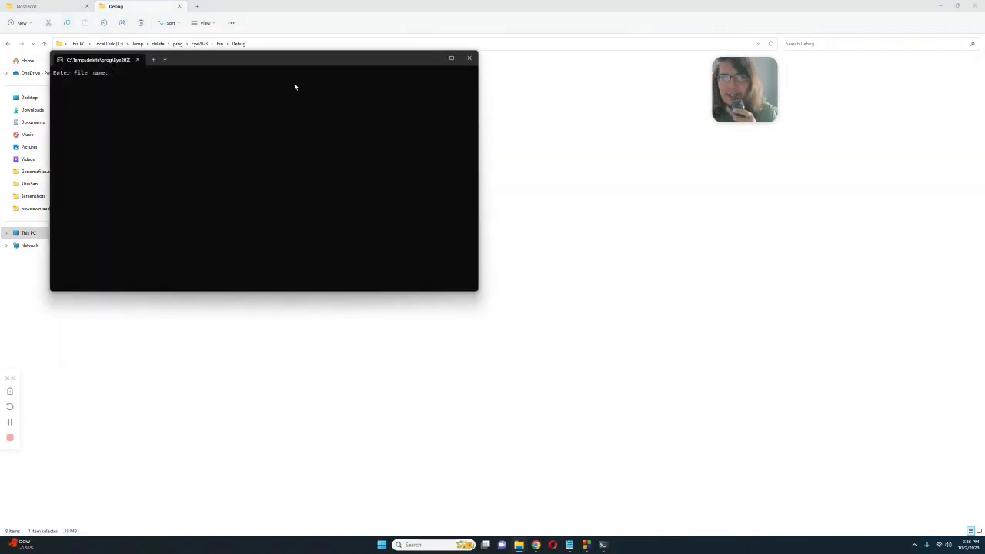
pyautogui.moveTo(280, 63); pyautogui.dragTo(470, 175)
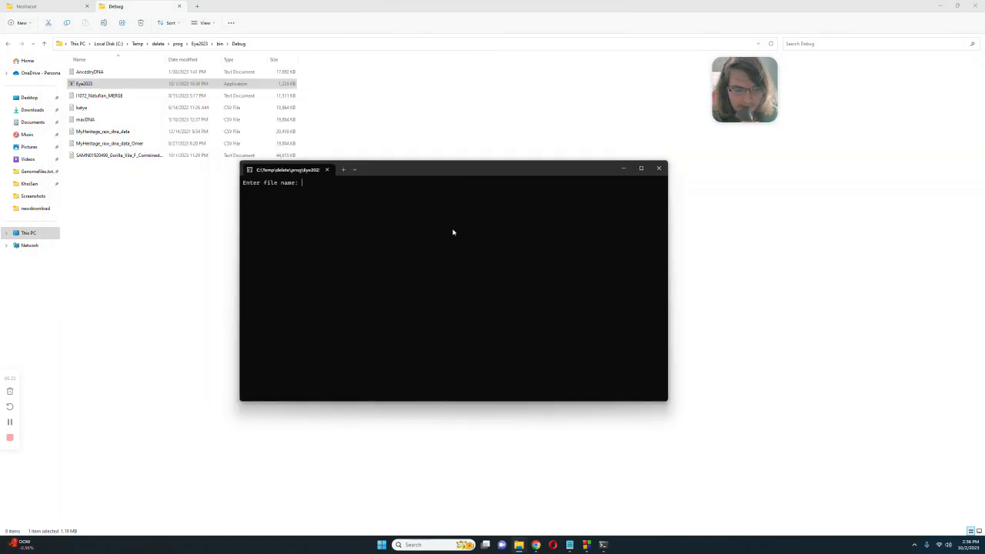
pyautogui.hotkey('ctrl', 'v')
pyautogui.write('.t')
pyautogui.press('Return')
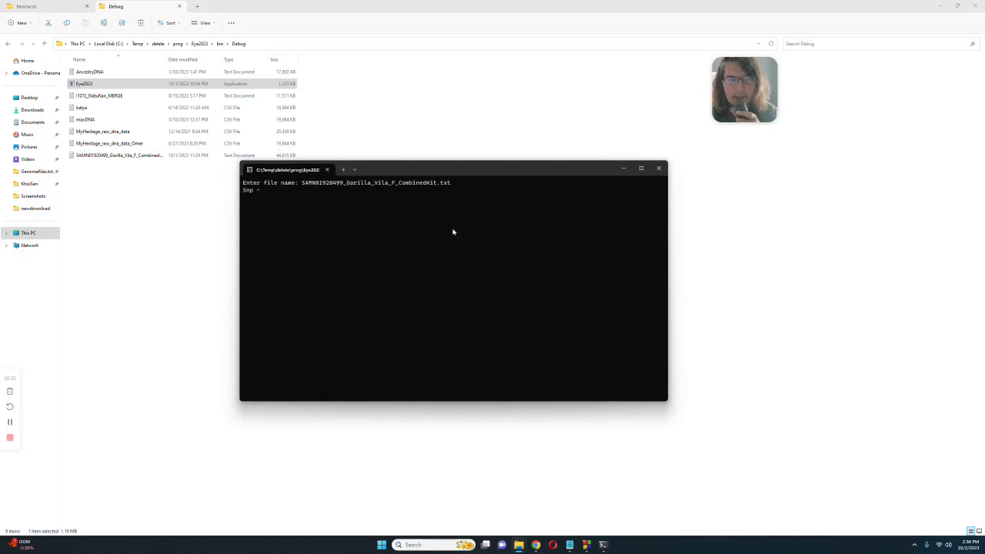
# - Highlight and copy the SNP genotypes in the console output, review the eye shape prediction and close its result window
pyautogui.moveTo(467, 169); pyautogui.dragTo(461, 105)
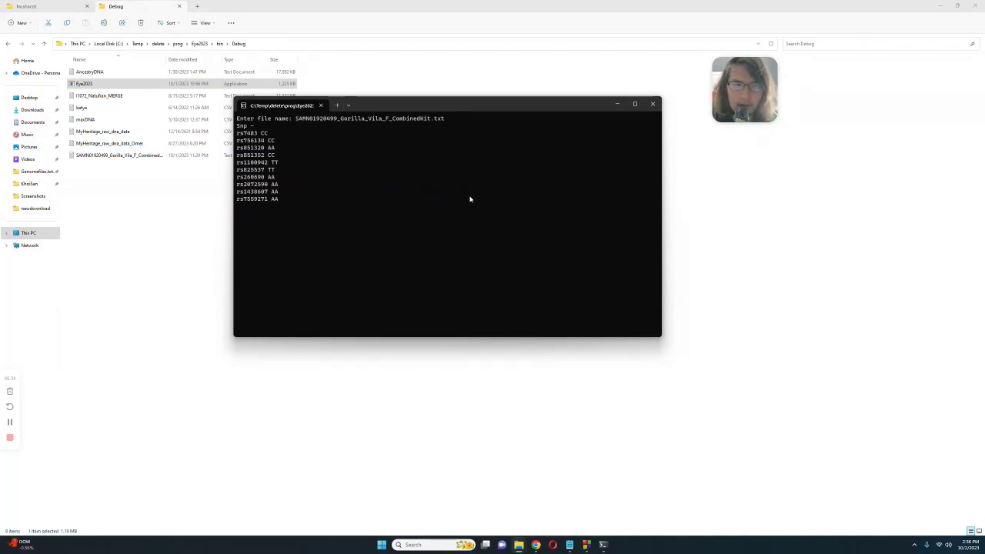
pyautogui.moveTo(254, 135); pyautogui.dragTo(231, 130)
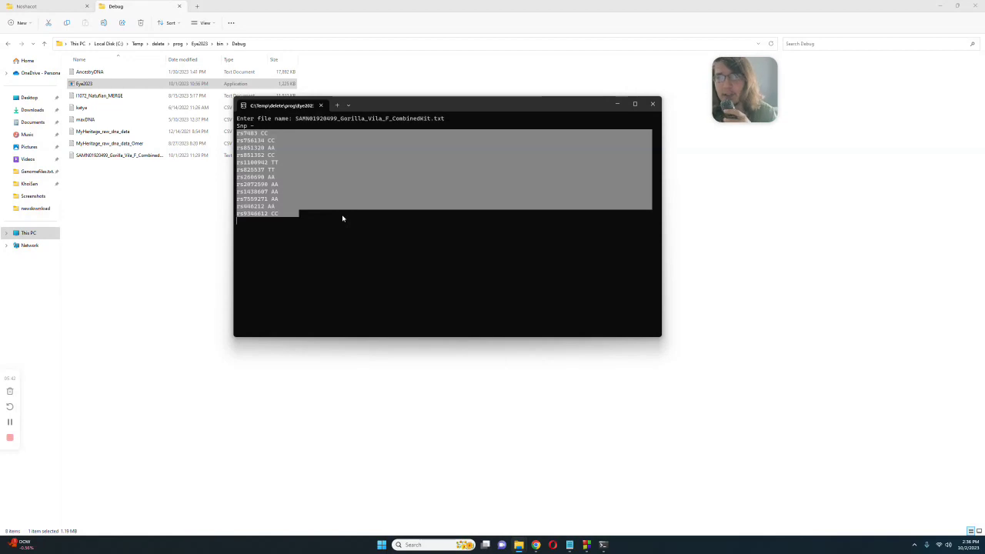
pyautogui.click(304, 221)
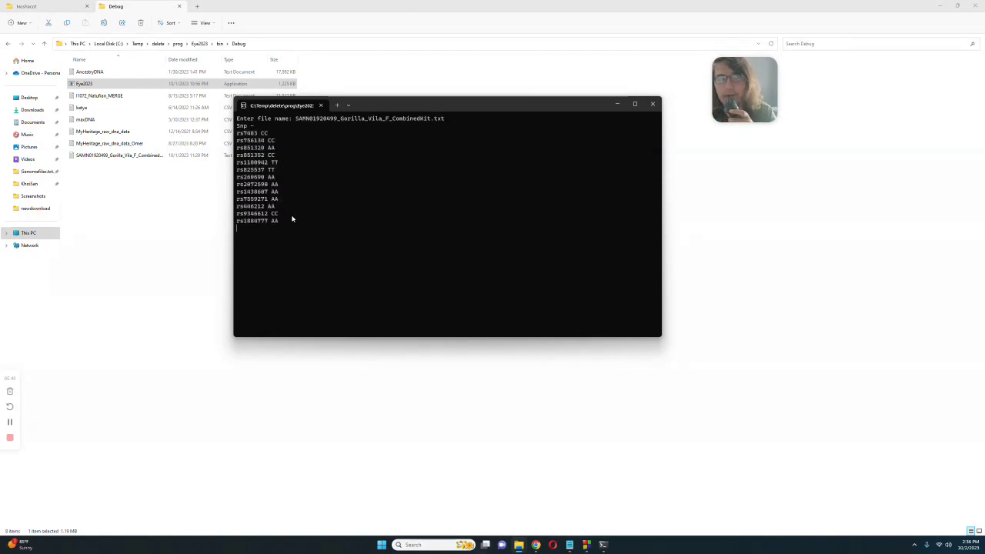
pyautogui.moveTo(293, 223); pyautogui.dragTo(215, 132)
pyautogui.hotkey('ctrl', 'c')
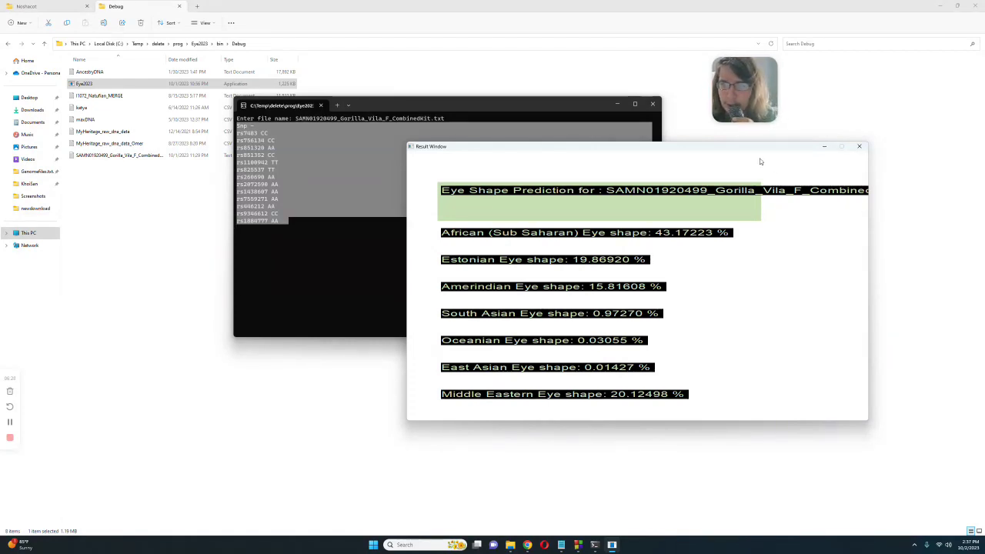
pyautogui.moveTo(752, 152); pyautogui.dragTo(709, 156)
pyautogui.click(816, 153)
# - Copy the gorilla CombinedKit text file from the Eye2023 Debug folder into the Noshacot program folder
pyautogui.click(148, 159)
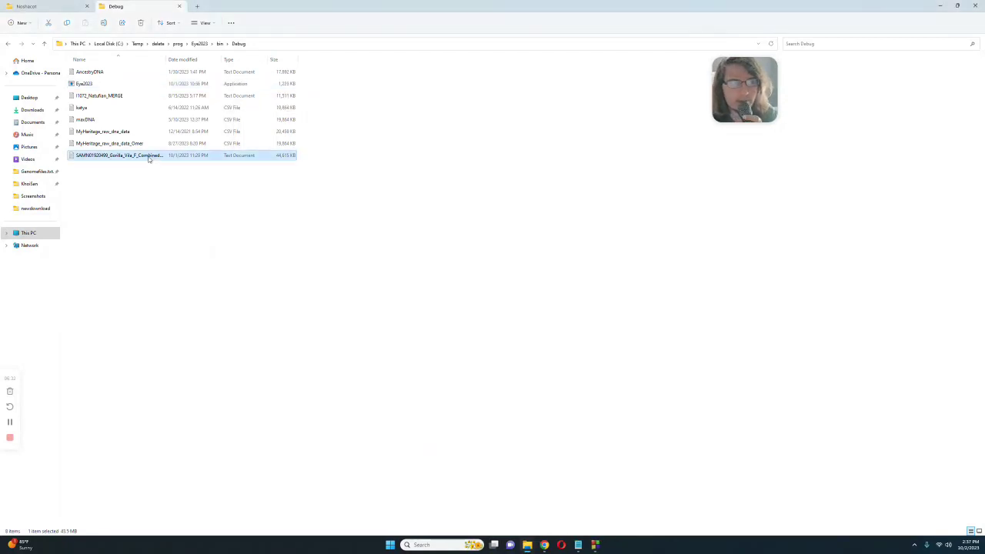
pyautogui.rightClick(148, 158)
pyautogui.press('Escape')
pyautogui.click(178, 44)
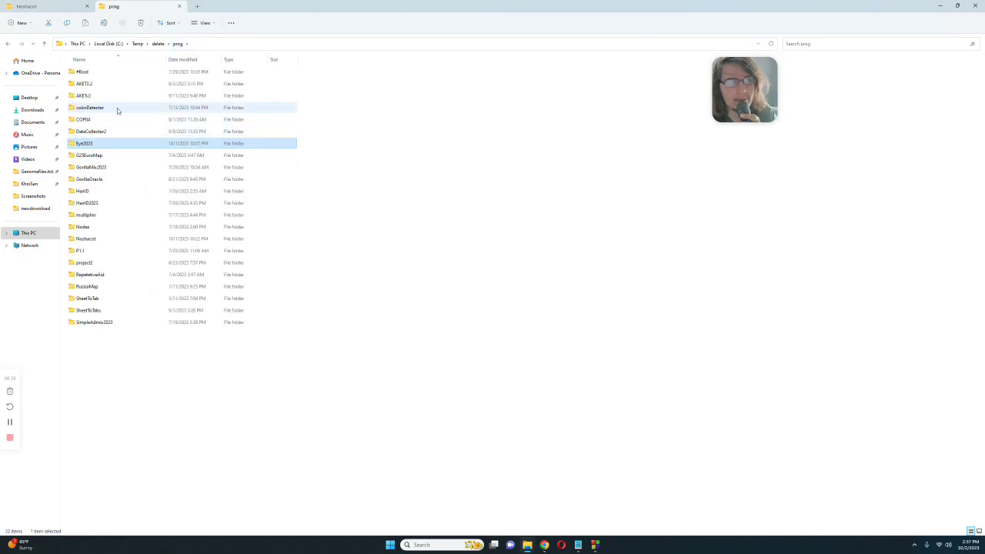
pyautogui.doubleClick(103, 239)
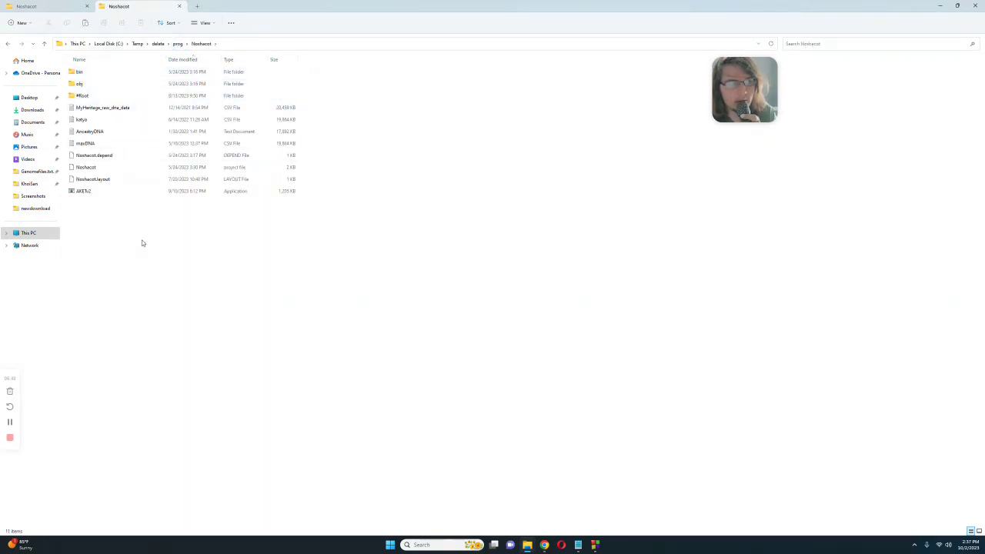
pyautogui.rightClick(136, 221)
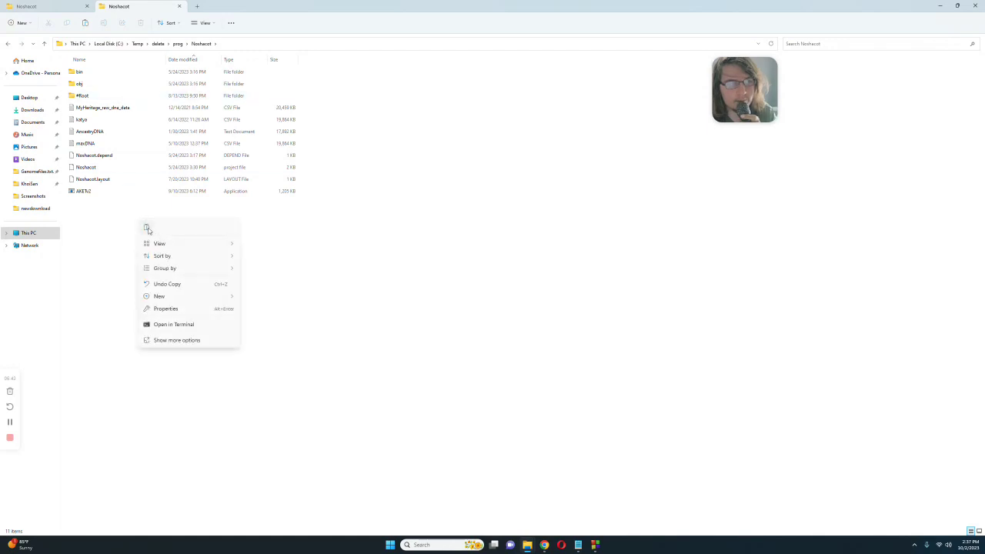
pyautogui.click(147, 228)
# - Paste the gorilla CombinedKit text file into Noshacot's bin\Debug folder as well
pyautogui.doubleClick(92, 73)
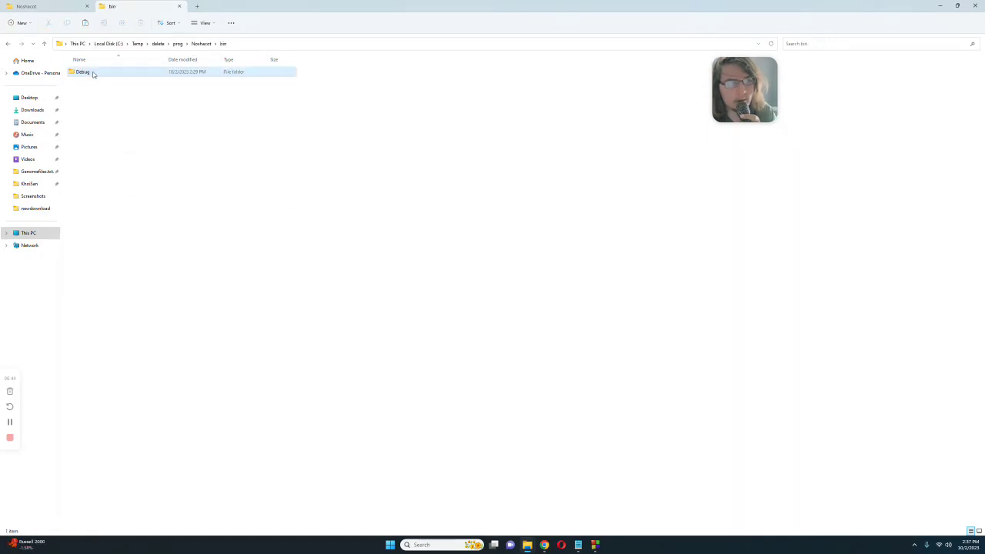
pyautogui.doubleClick(92, 73)
pyautogui.rightClick(162, 247)
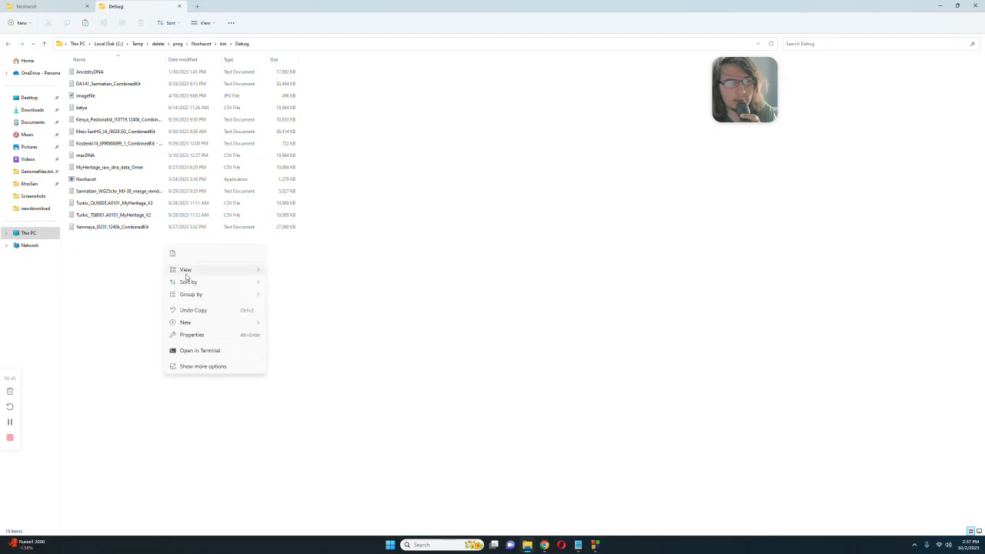
pyautogui.click(172, 253)
# - Copy the gorilla kit's file name without renaming it, run the Noshacot application and enter SAMN01920499_Gorilla_Vila_F_CombinedKit.txt as the file name
pyautogui.rightClick(134, 191)
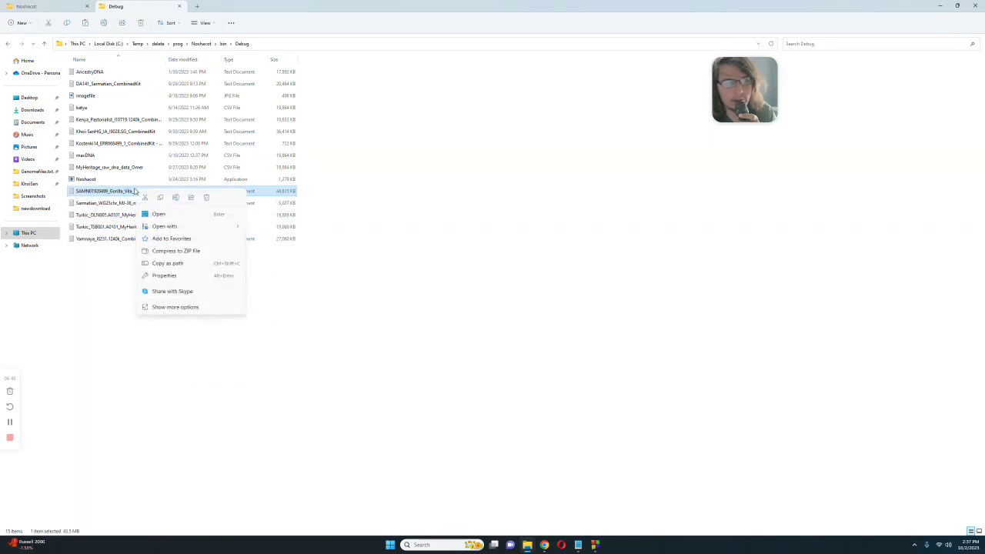
pyautogui.click(176, 197)
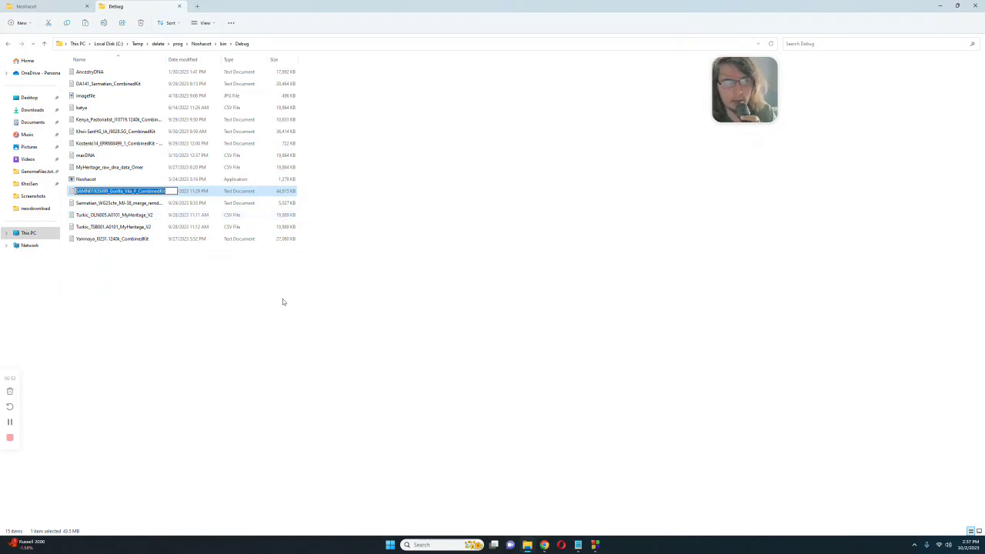
pyautogui.press('Escape')
pyautogui.press('Up')
pyautogui.press('Return')
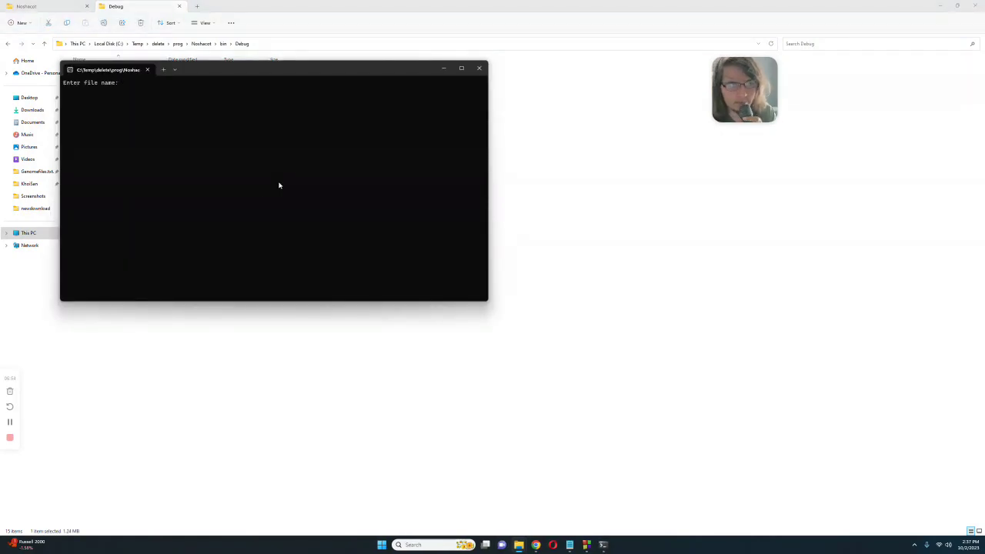
pyautogui.hotkey('ctrl', 'v')
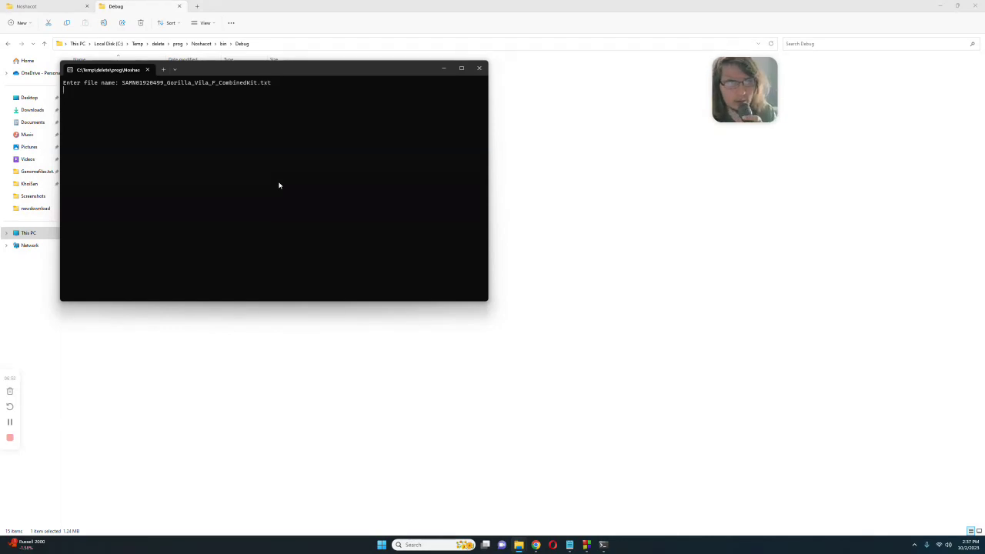
pyautogui.press('Return')
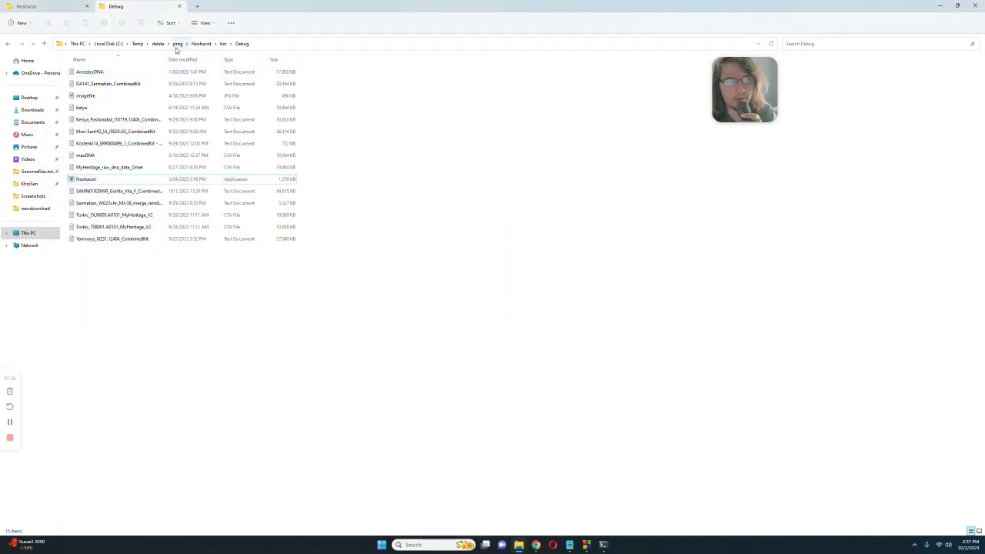
# - Run the AKETv2 application from the main Noshacot folder and enter SAMN01920499_Gorilla_Vila_F_CombinedKit.txt as the file name
pyautogui.click(201, 43)
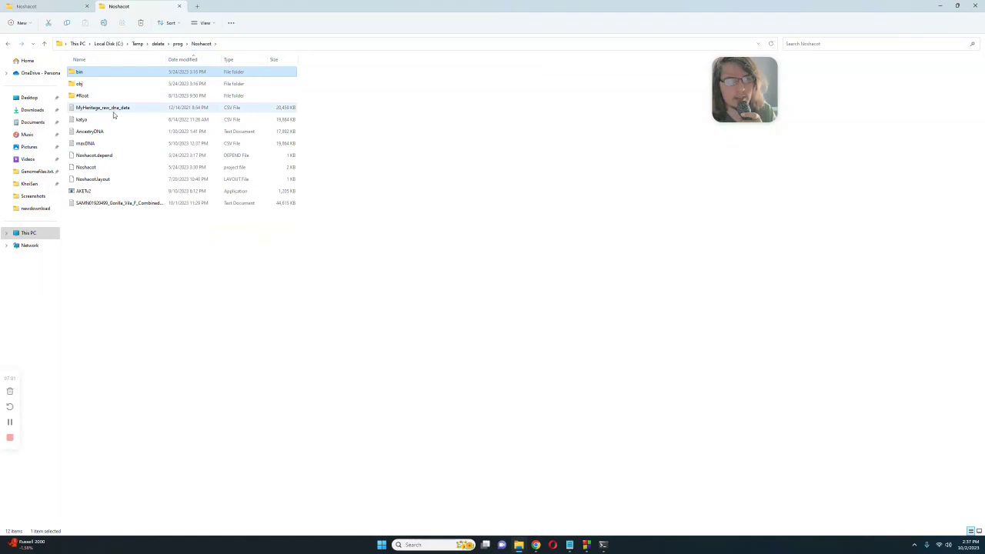
pyautogui.click(104, 191)
pyautogui.doubleClick(104, 192)
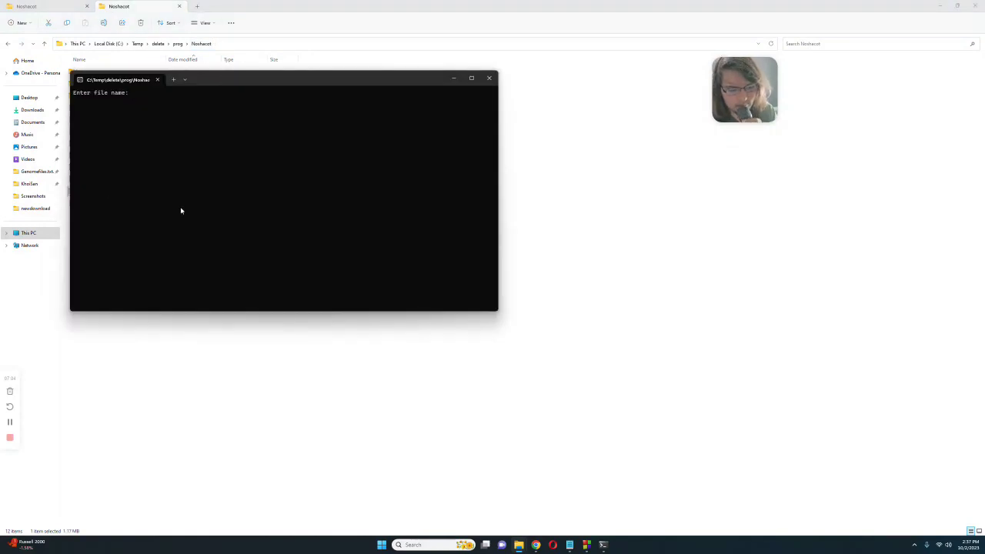
pyautogui.hotkey('ctrl', 'v')
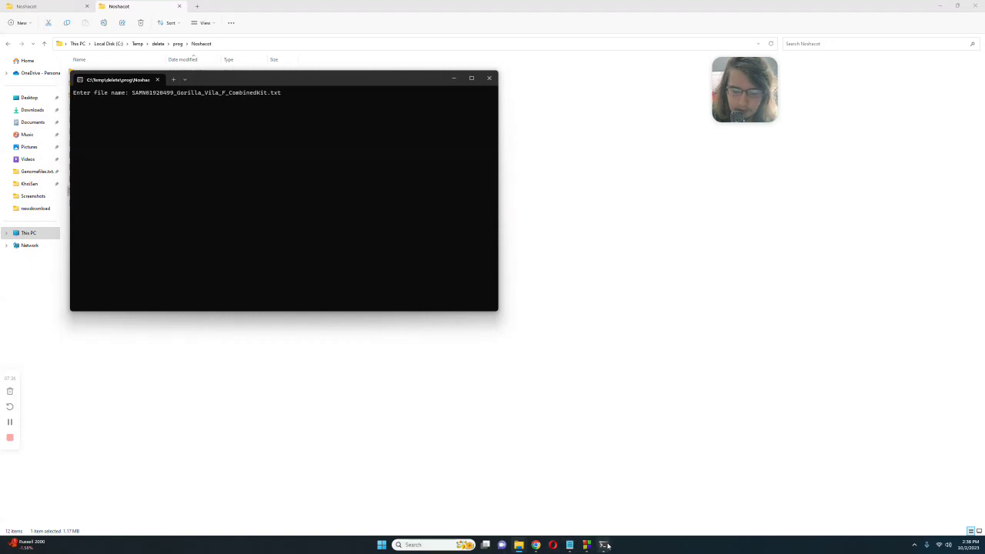
# - Switch to Code::Blocks and review the Eye2023 main.cpp source code from its end back to the first lines
pyautogui.click(587, 544)
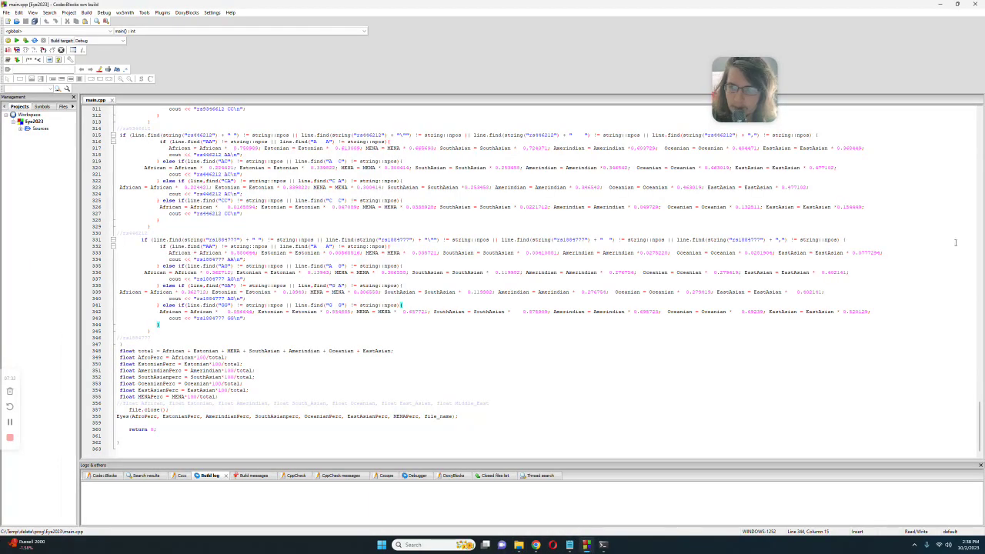
pyautogui.moveTo(980, 427); pyautogui.dragTo(981, 150)
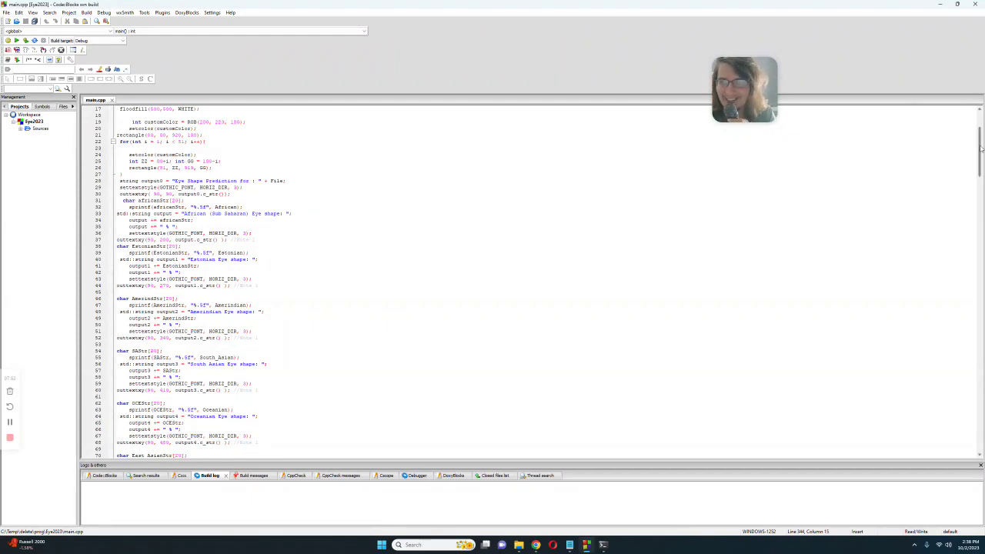
pyautogui.scroll(5, 981, 148)
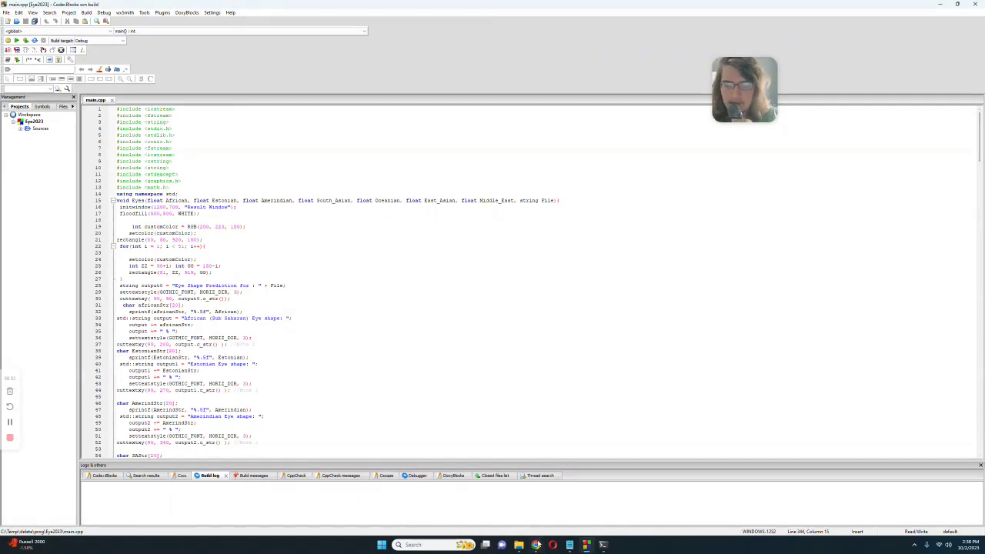
# - Return to the Noshacot folder, bring up the AKETv2 console output and place the Eye Picture window beside its eye colour results
pyautogui.click(536, 544)
pyautogui.click(519, 544)
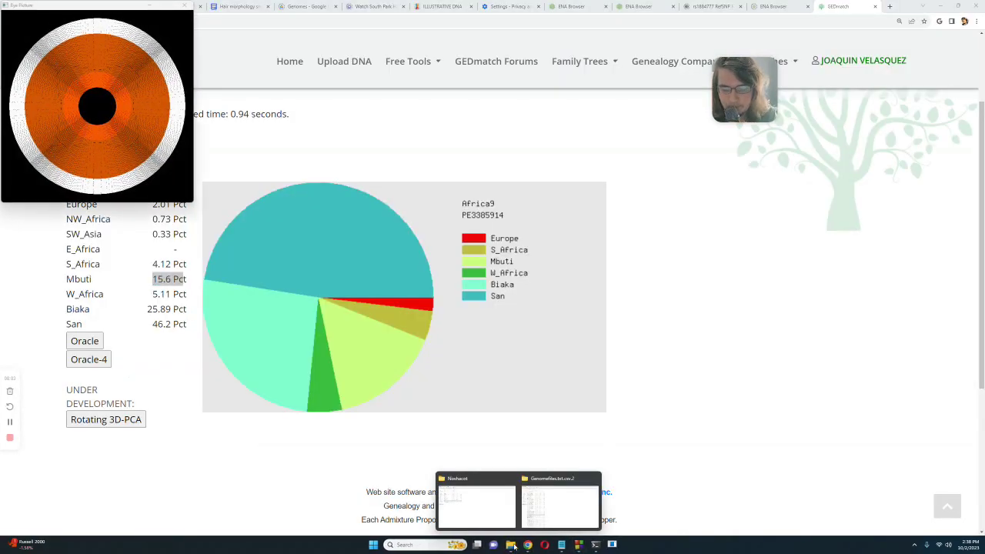
pyautogui.moveTo(543, 526)
pyautogui.click(491, 517)
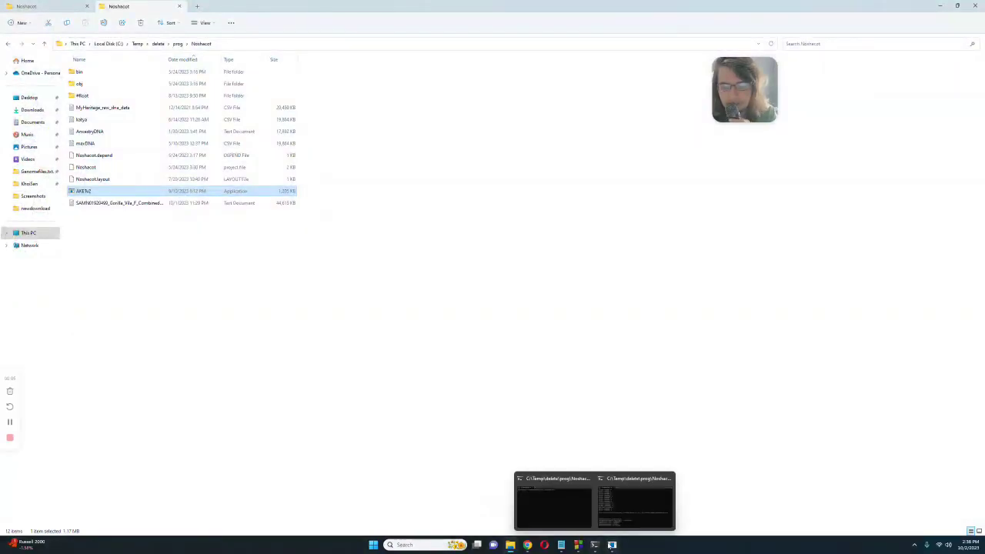
pyautogui.moveTo(613, 531)
pyautogui.click(611, 504)
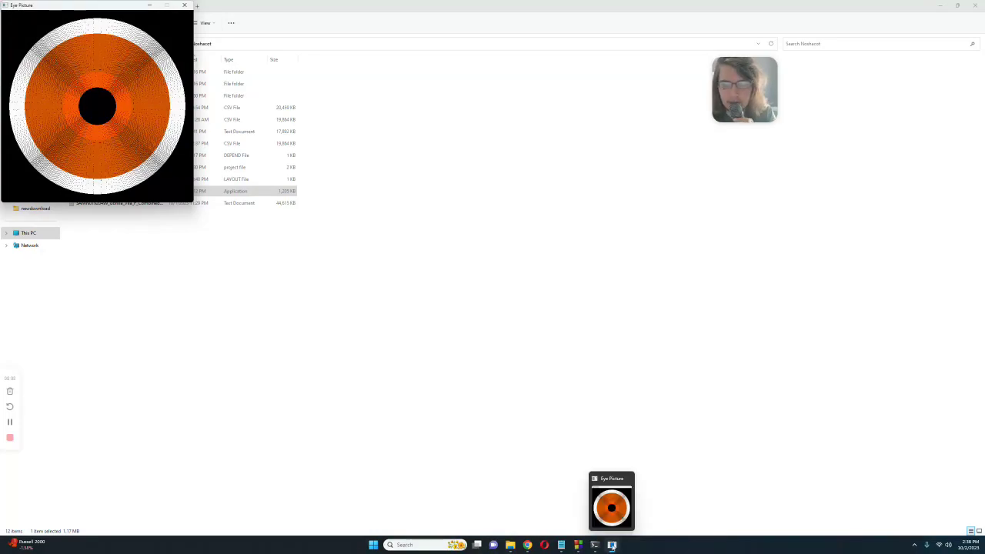
pyautogui.click(612, 545)
pyautogui.moveTo(594, 544)
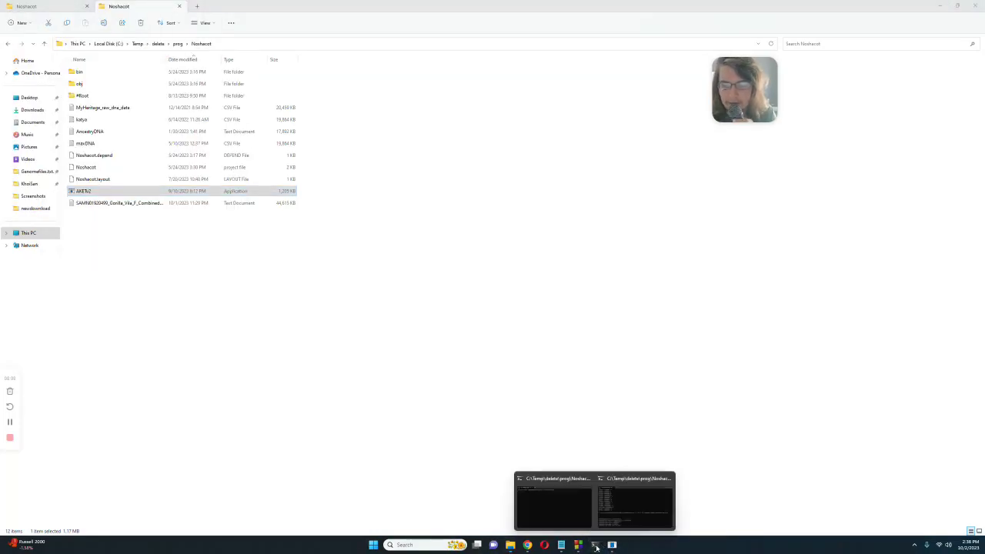
pyautogui.click(624, 515)
pyautogui.click(612, 545)
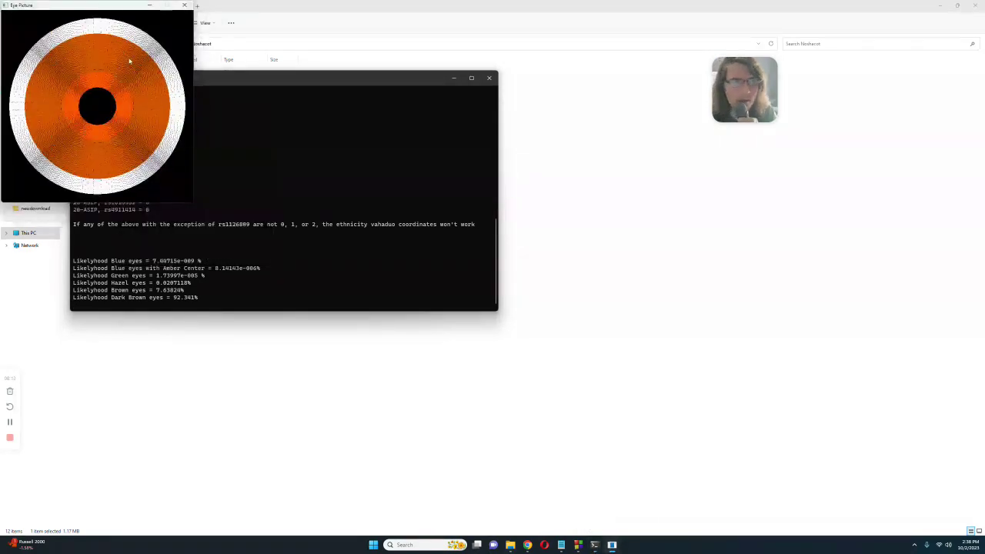
pyautogui.moveTo(105, 9); pyautogui.dragTo(435, 99)
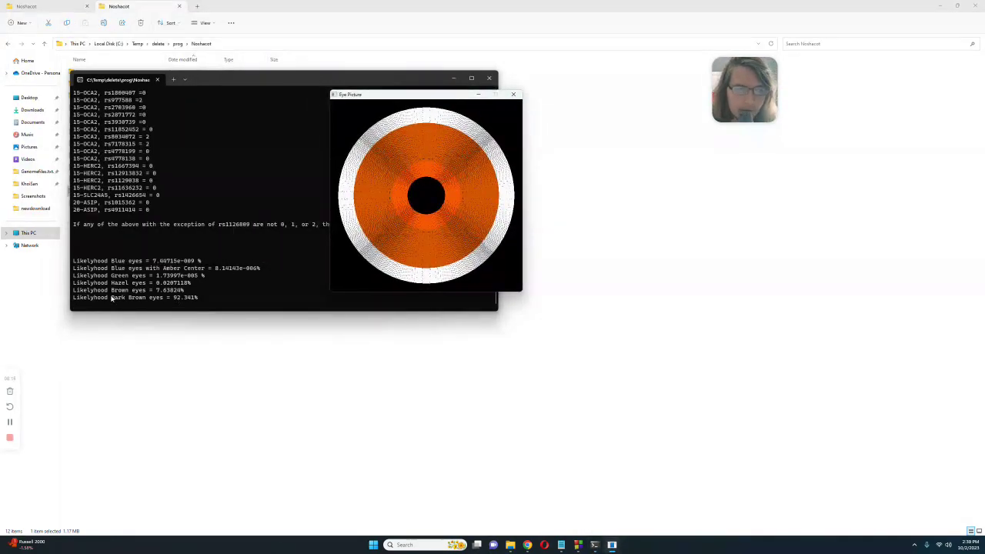
# - Examine the eye colour likelihoods in the AKETv2 console, minimising the reference image window and highlighting the green eyes percentage
pyautogui.moveTo(112, 300); pyautogui.dragTo(223, 298)
pyautogui.moveTo(111, 290)
pyautogui.mouseDown()
pyautogui.moveTo(199, 289)
pyautogui.moveTo(113, 284)
pyautogui.mouseUp()
pyautogui.moveTo(218, 276); pyautogui.dragTo(74, 261)
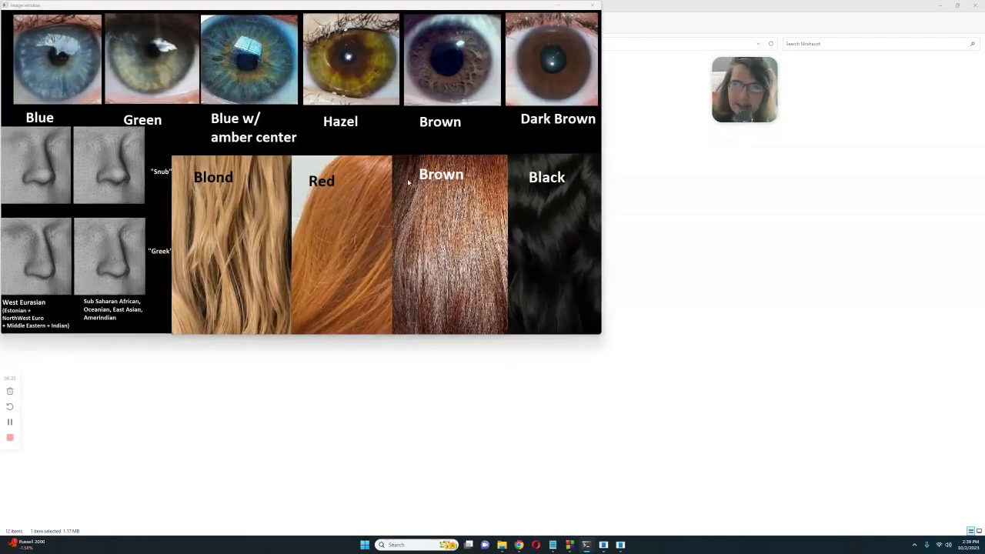
pyautogui.click(559, 7)
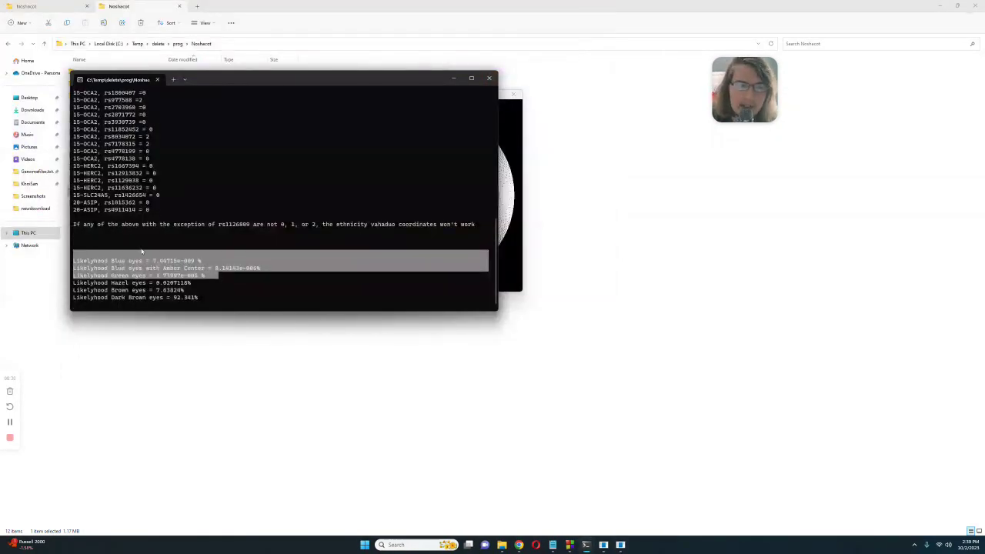
pyautogui.moveTo(153, 275); pyautogui.dragTo(209, 278)
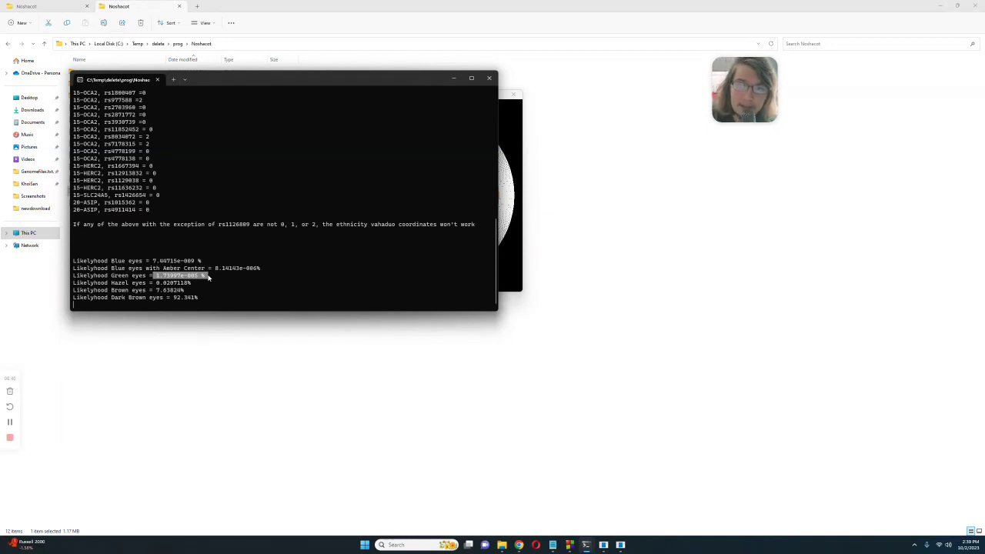
pyautogui.rightClick(272, 281)
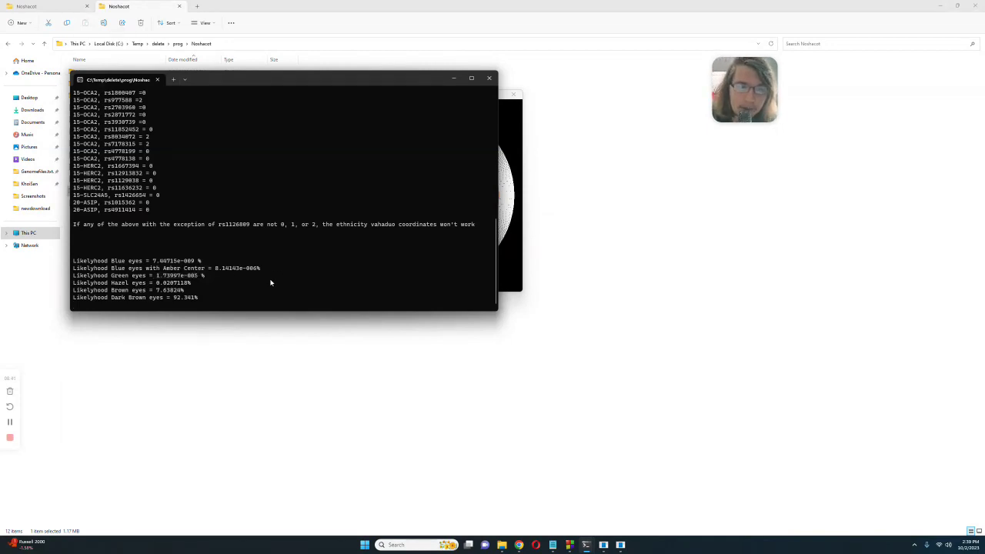
# - Restore the eye, nose and hair reference image and place the Noshacot console output beside it
pyautogui.click(620, 544)
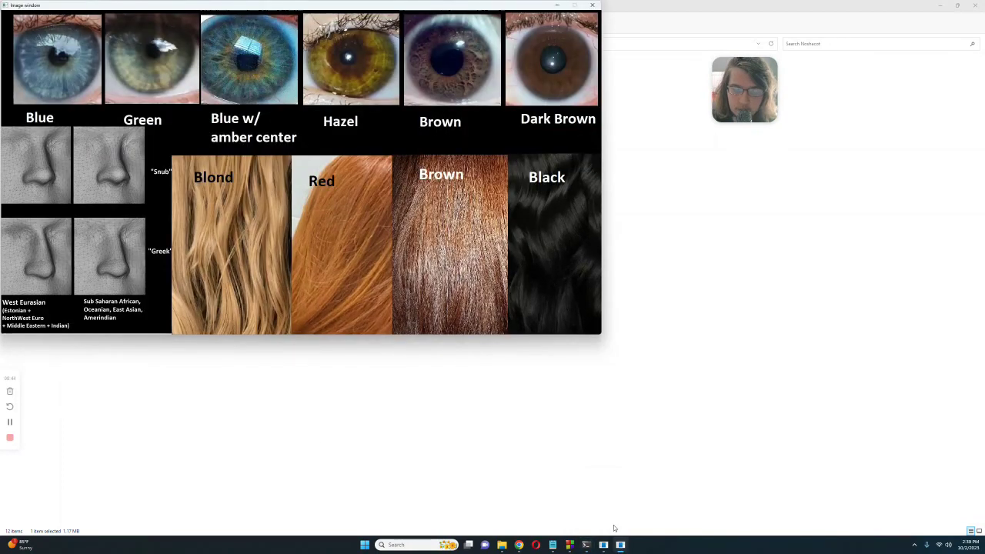
pyautogui.moveTo(586, 545)
pyautogui.click(554, 512)
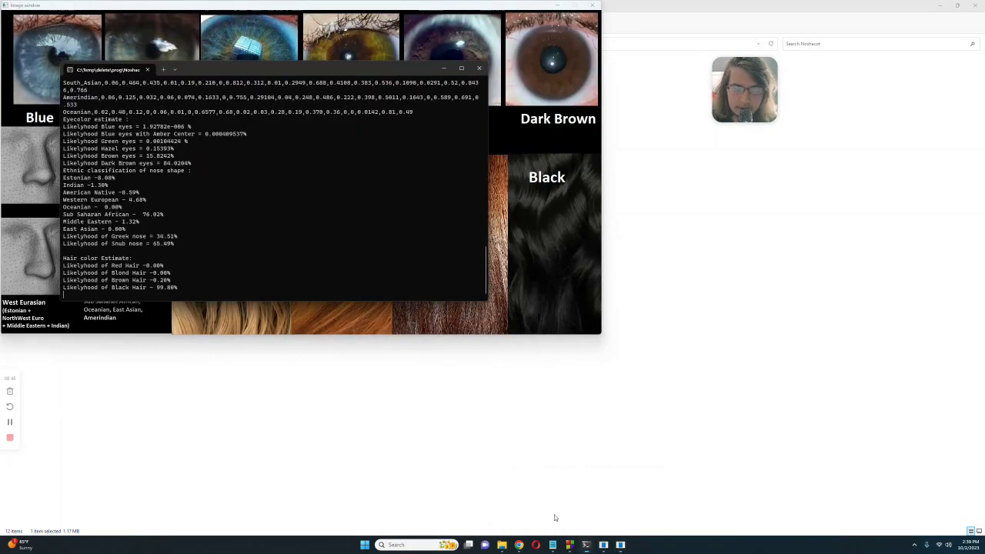
pyautogui.moveTo(313, 73); pyautogui.dragTo(551, 168)
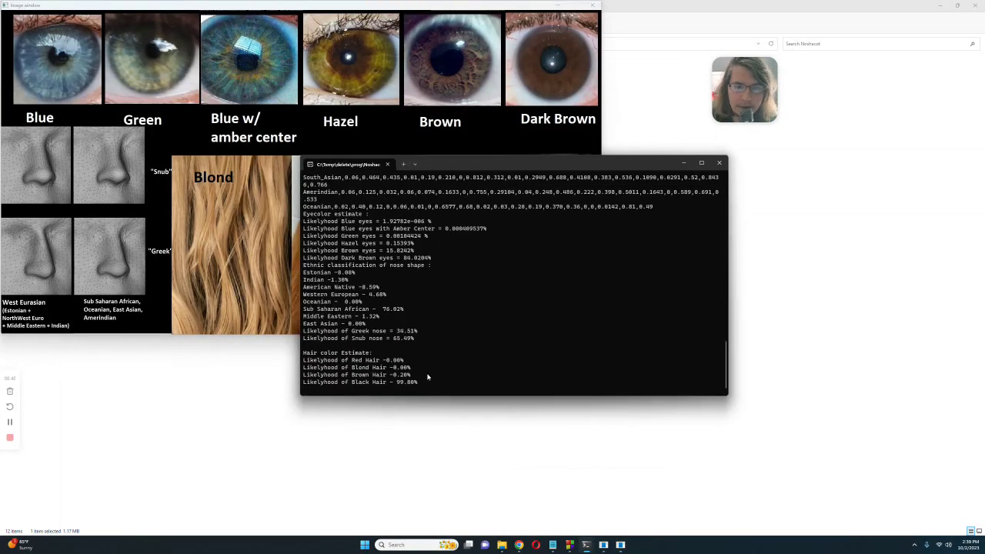
# - Highlight the black hair, snub nose, brown eyes and dark brown eyes likelihoods in the Noshacot console for review
pyautogui.moveTo(428, 382); pyautogui.dragTo(303, 382)
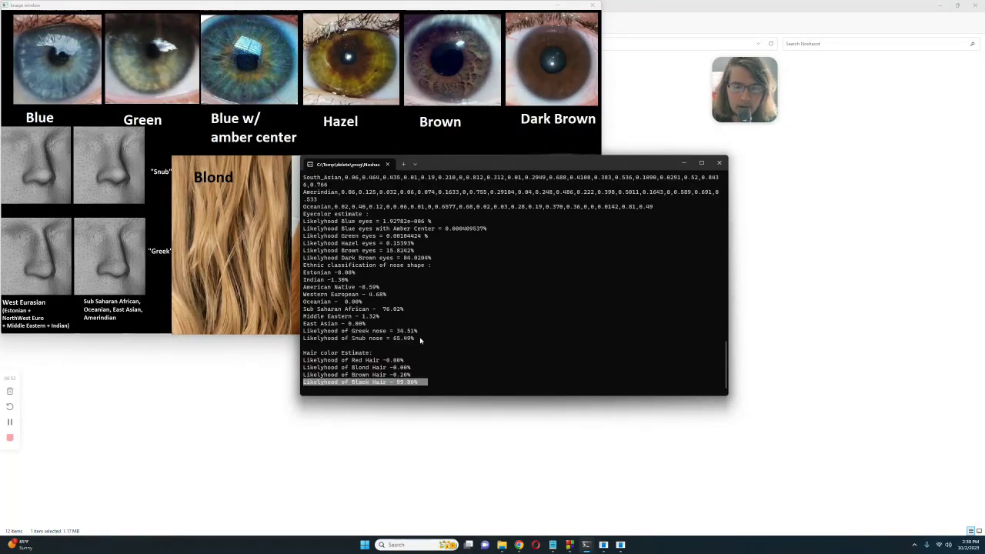
pyautogui.moveTo(422, 338); pyautogui.dragTo(295, 340)
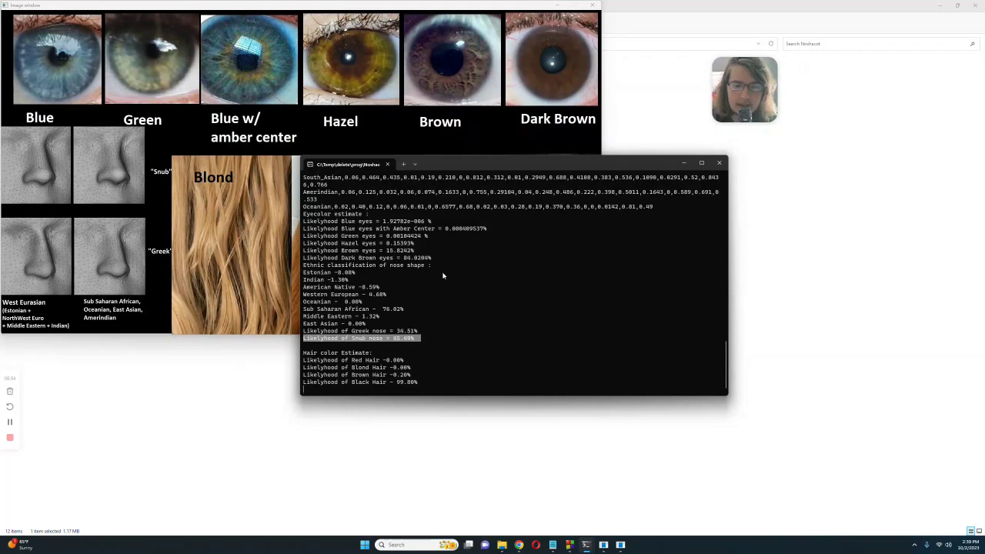
pyautogui.moveTo(441, 261); pyautogui.dragTo(303, 251)
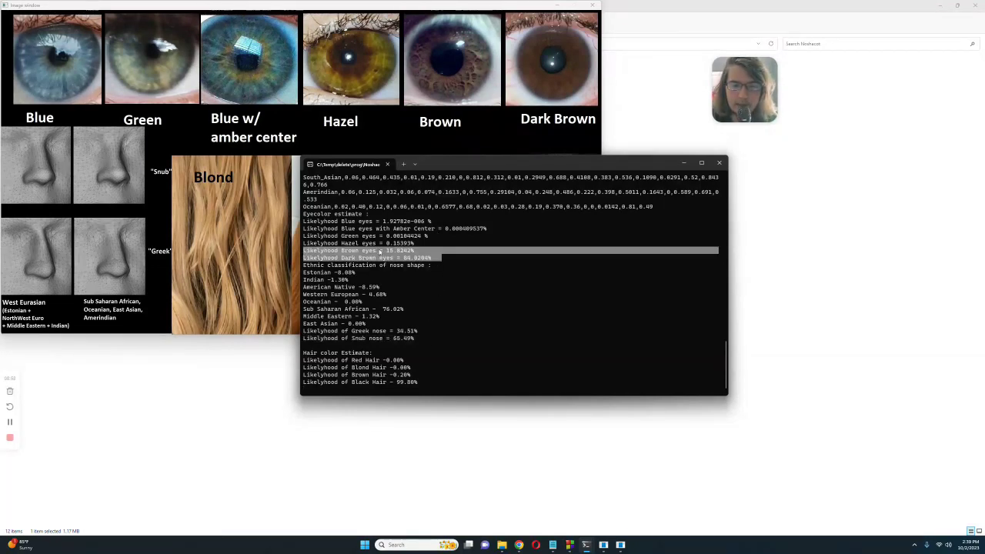
# - Bring the AKETv2 console forward and move it over the Noshacot console to compare their eye colour estimates
pyautogui.moveTo(586, 545)
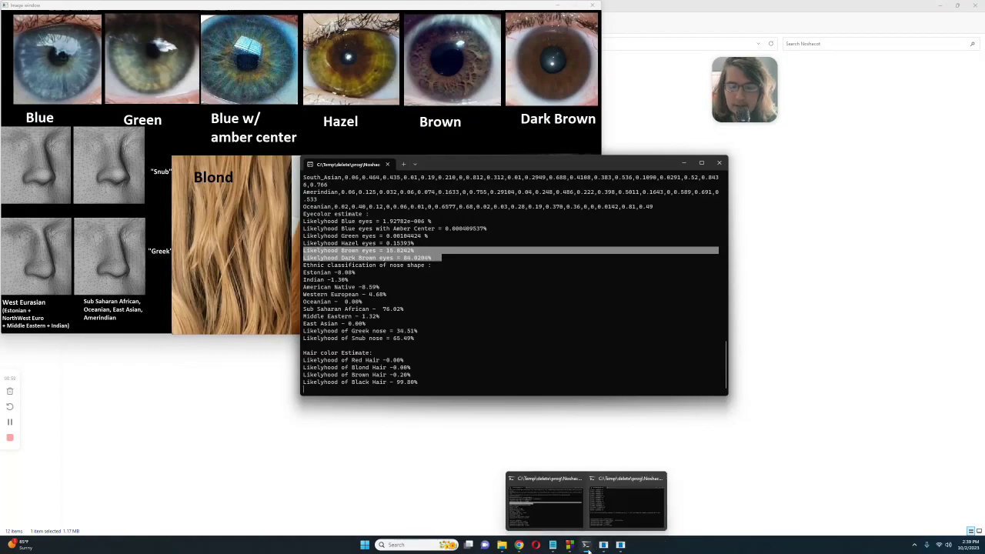
pyautogui.click(608, 500)
pyautogui.moveTo(331, 80); pyautogui.dragTo(485, 140)
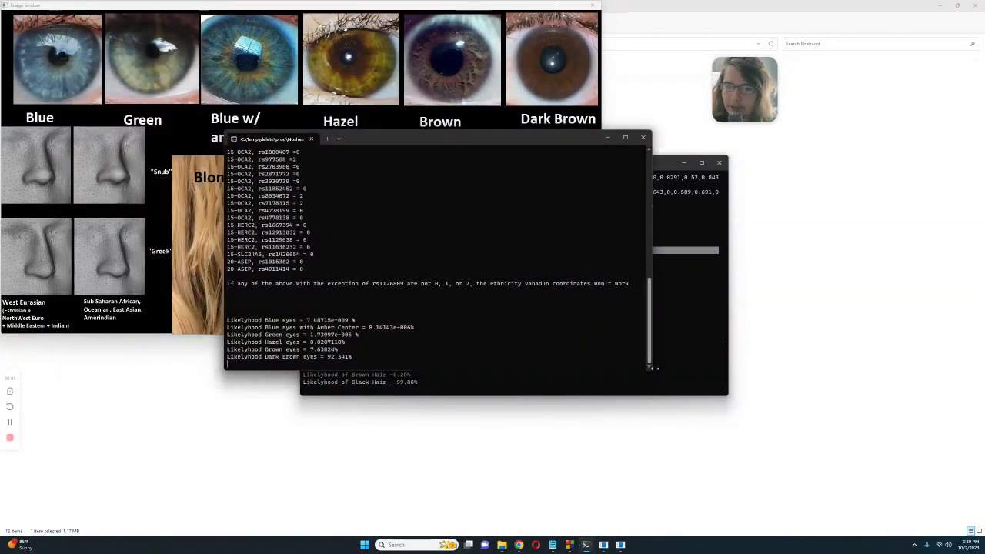
# - Review the HERC2 SNP values in the front console, highlighting the rs1667394, rs12913832, rs1129038 and rs11636232 rows
pyautogui.scroll(2, 354, 262)
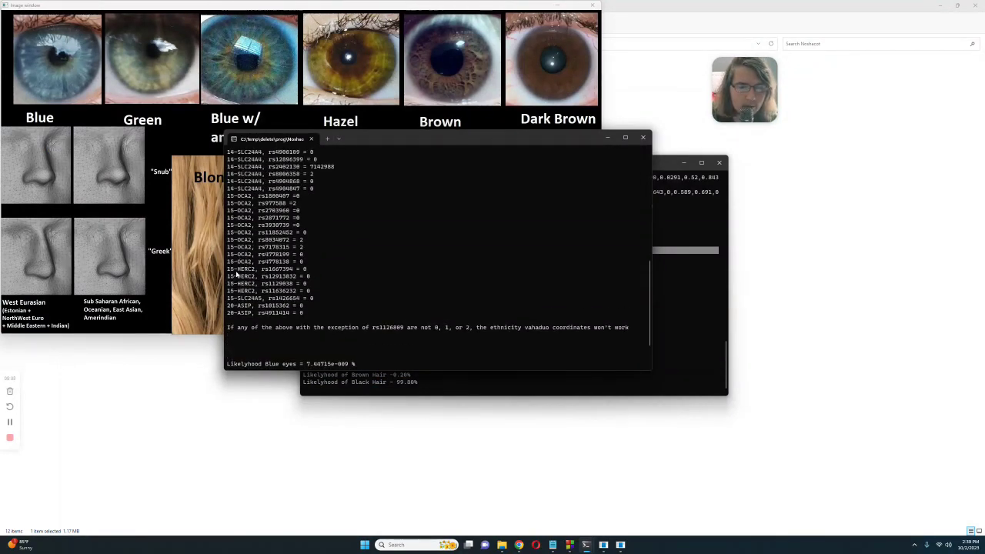
pyautogui.moveTo(228, 269); pyautogui.dragTo(320, 269)
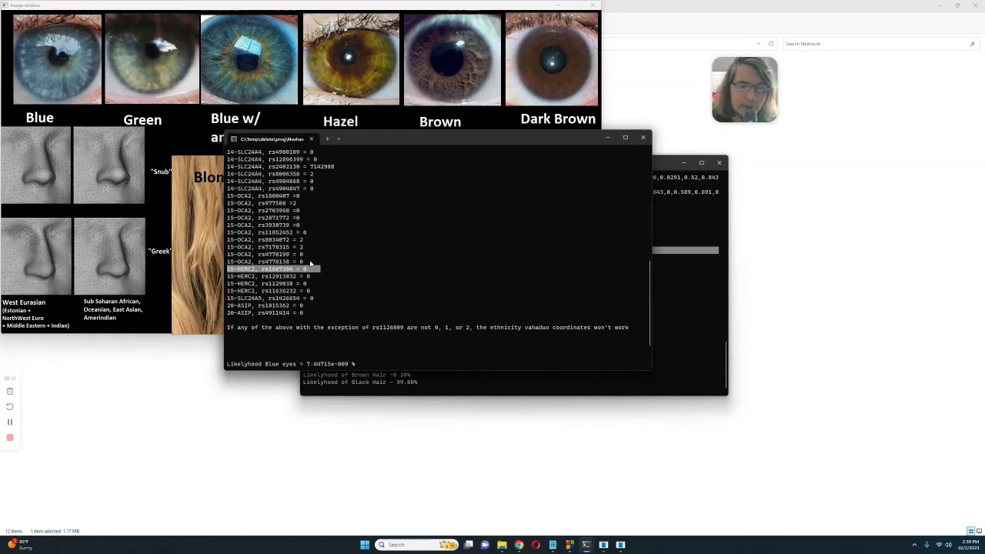
pyautogui.moveTo(311, 262); pyautogui.dragTo(217, 254)
pyautogui.moveTo(308, 286); pyautogui.dragTo(228, 269)
pyautogui.click(379, 303)
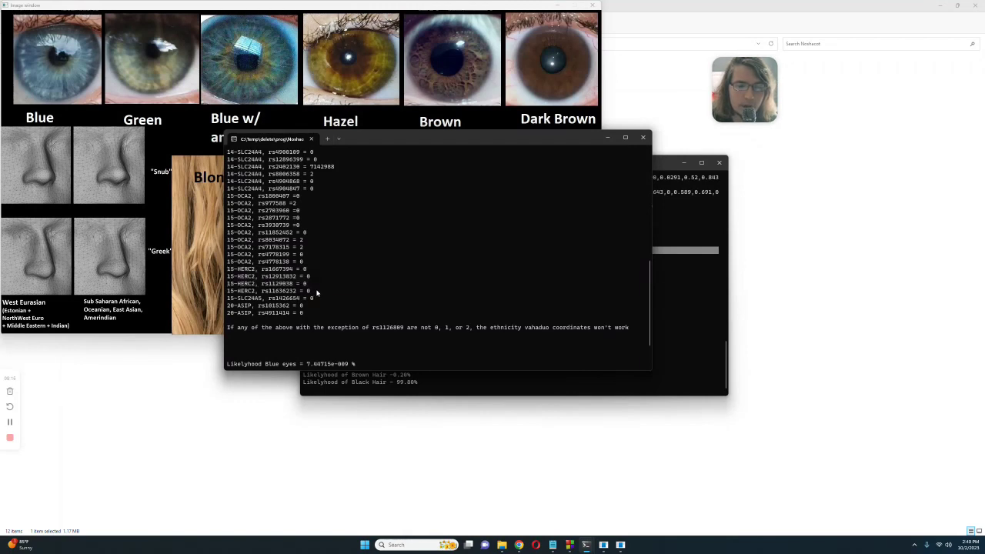
pyautogui.moveTo(316, 292); pyautogui.dragTo(227, 291)
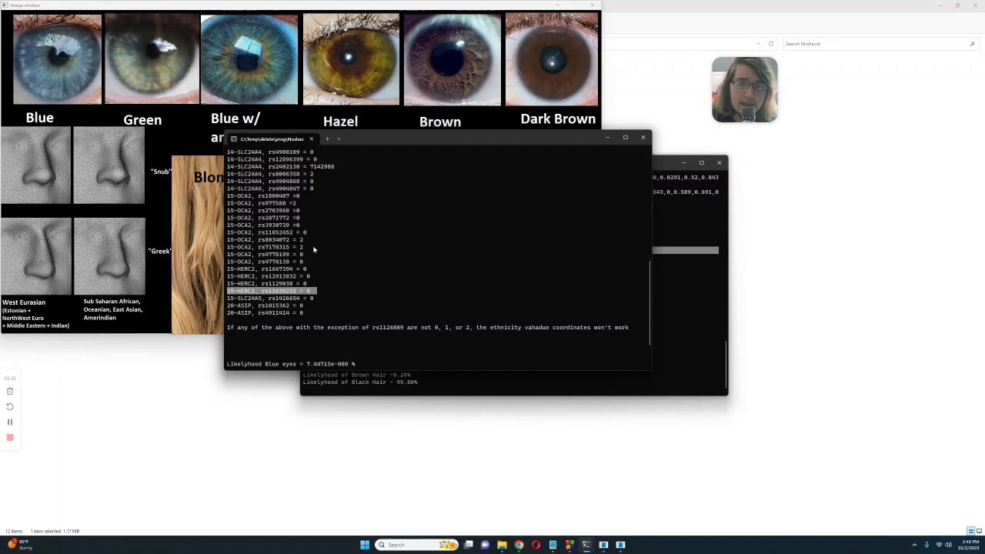
# - Highlight the OCA2, TYRP1 and TYR SNPs with value 2 in the console, including rs7178315, rs977588, rs683 and rs10765198, and return to the eye colour likelihoods
pyautogui.moveTo(312, 248); pyautogui.dragTo(197, 244)
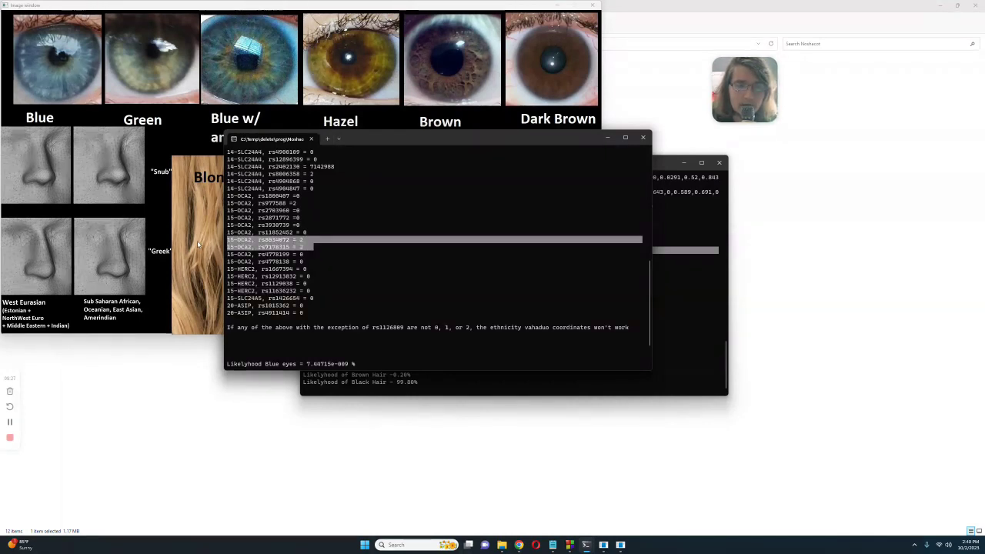
pyautogui.moveTo(304, 202); pyautogui.dragTo(213, 204)
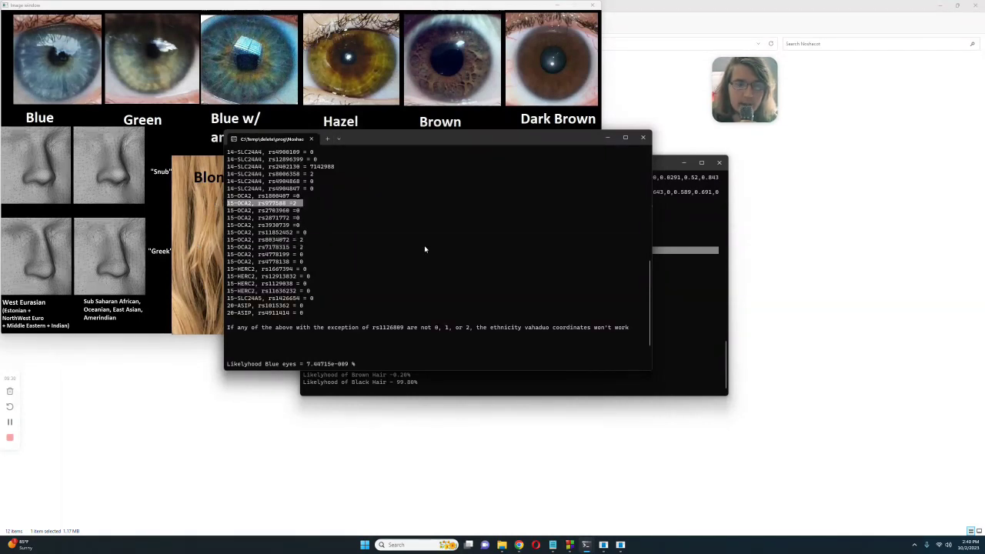
pyautogui.scroll(4, 444, 282)
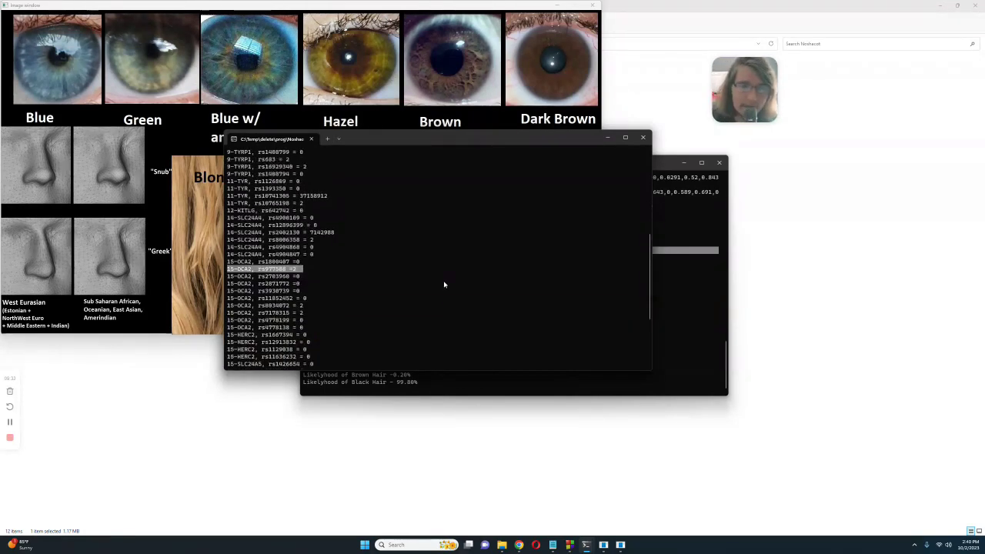
pyautogui.scroll(1, 444, 262)
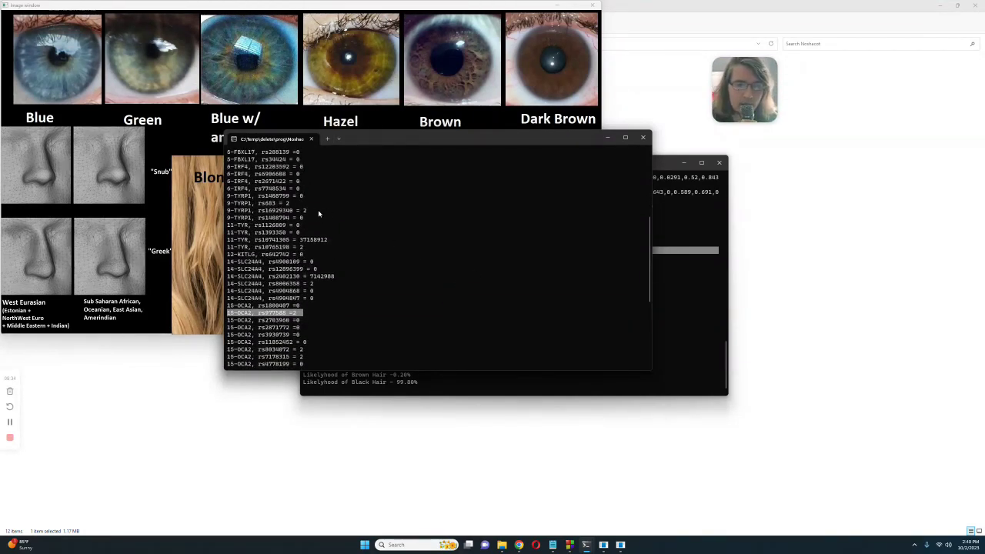
pyautogui.moveTo(319, 213); pyautogui.dragTo(227, 203)
pyautogui.scroll(4, 358, 243)
pyautogui.scroll(-5, 357, 246)
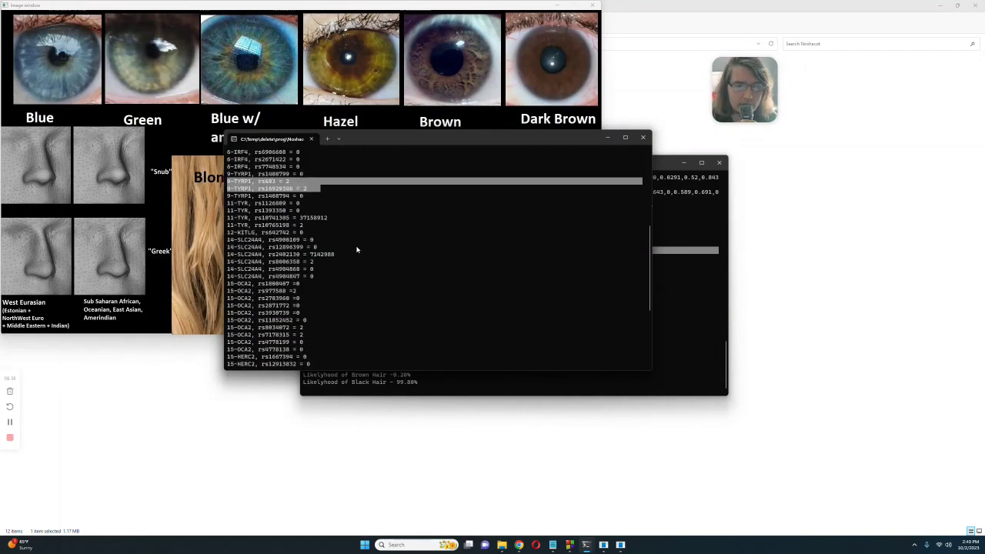
pyautogui.moveTo(319, 225); pyautogui.dragTo(198, 225)
pyautogui.scroll(-6, 438, 262)
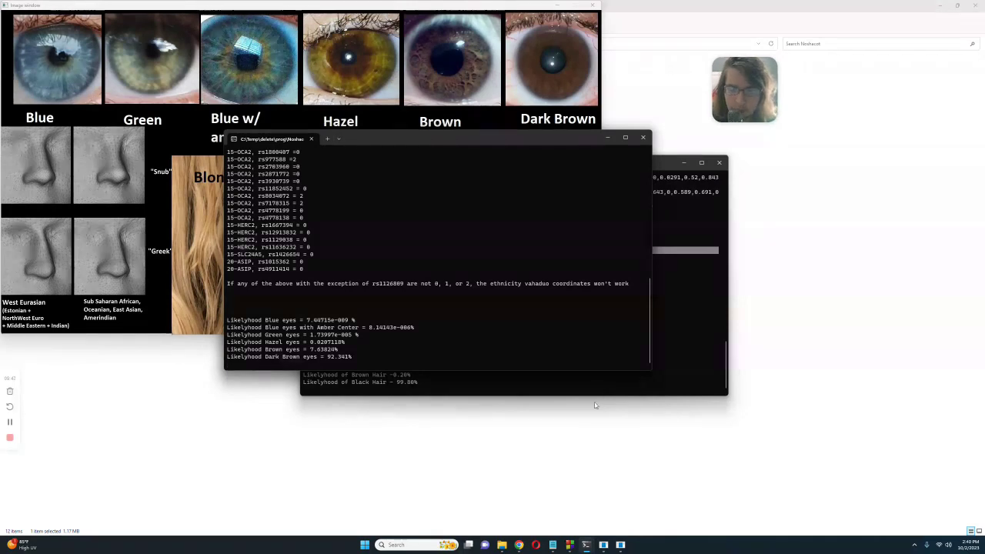
# - Switch to File Explorer and open the Eye2023 program's bin\Debug folder under C:\Temp\delete\prog
pyautogui.moveTo(501, 546)
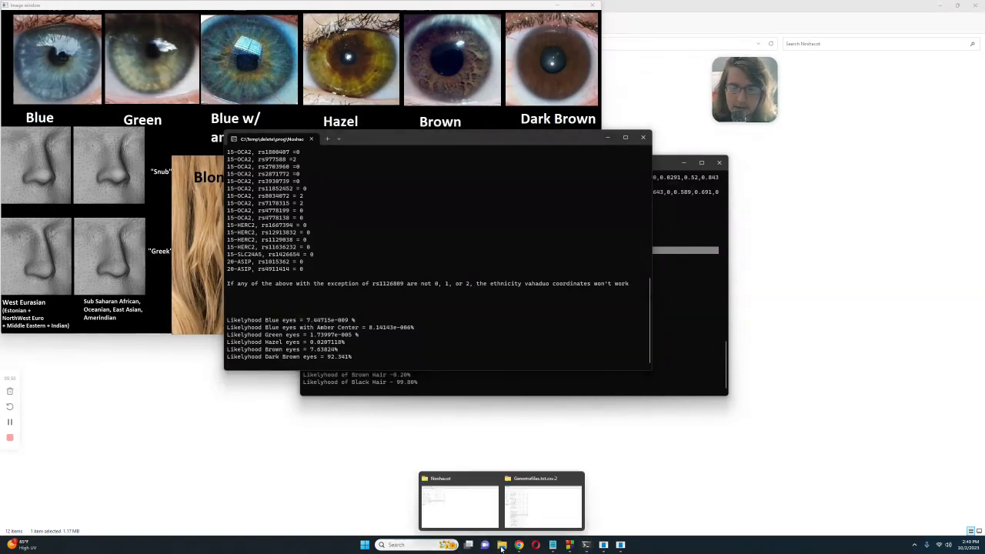
pyautogui.click(459, 502)
pyautogui.click(158, 43)
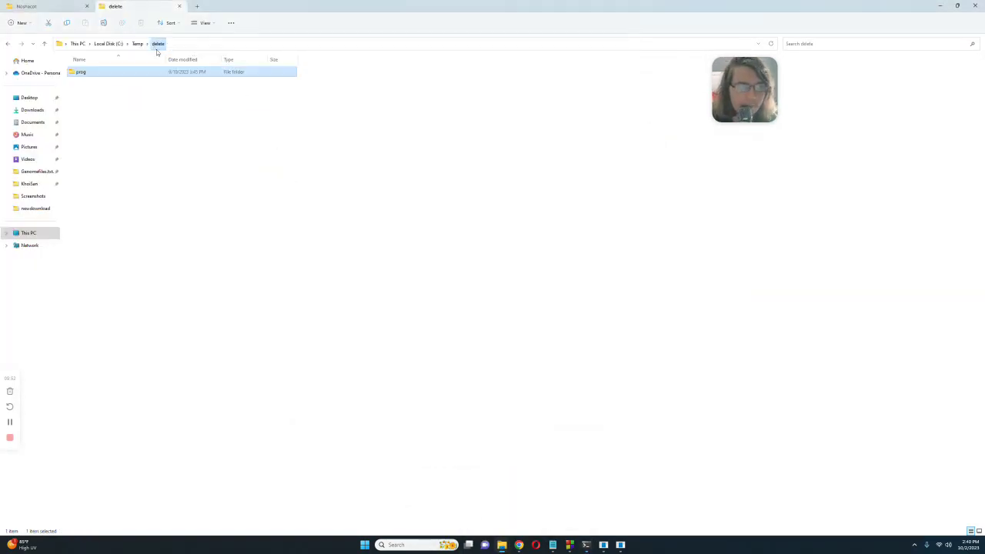
pyautogui.doubleClick(130, 73)
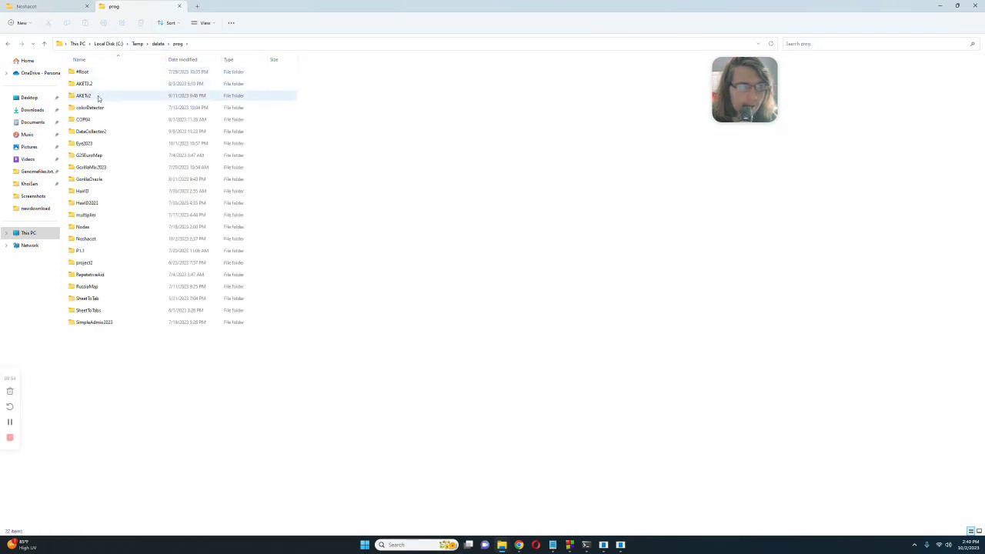
pyautogui.doubleClick(97, 97)
pyautogui.click(177, 43)
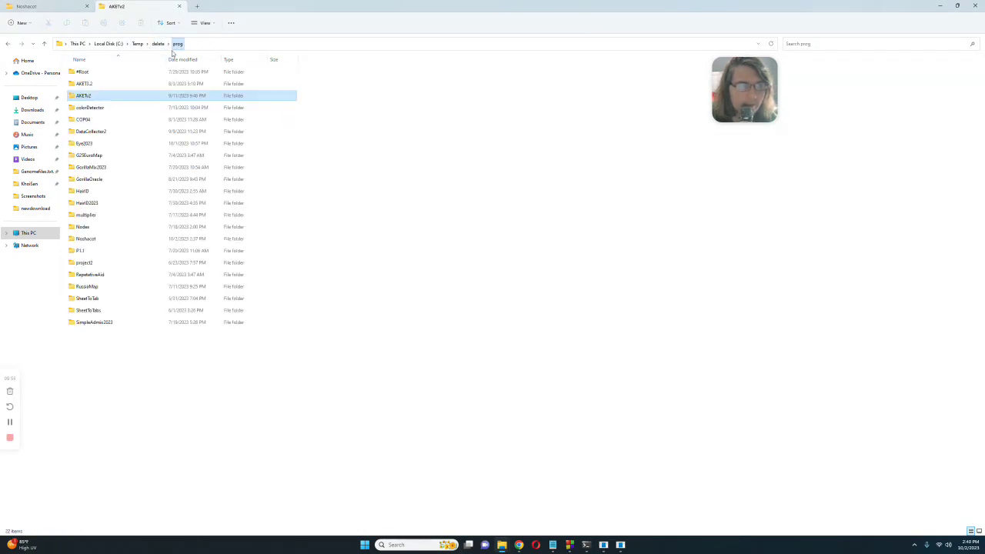
pyautogui.doubleClick(107, 145)
pyautogui.doubleClick(104, 74)
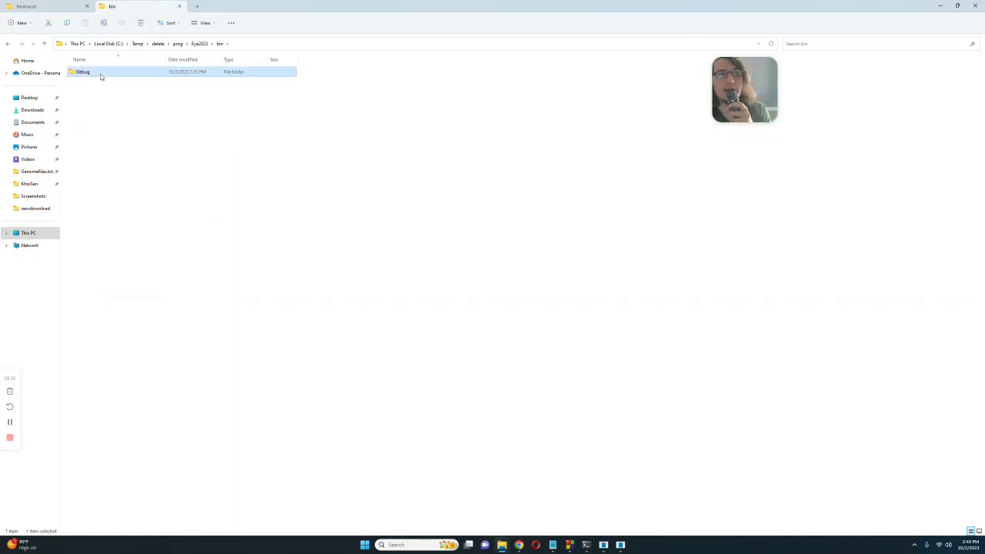
pyautogui.doubleClick(100, 74)
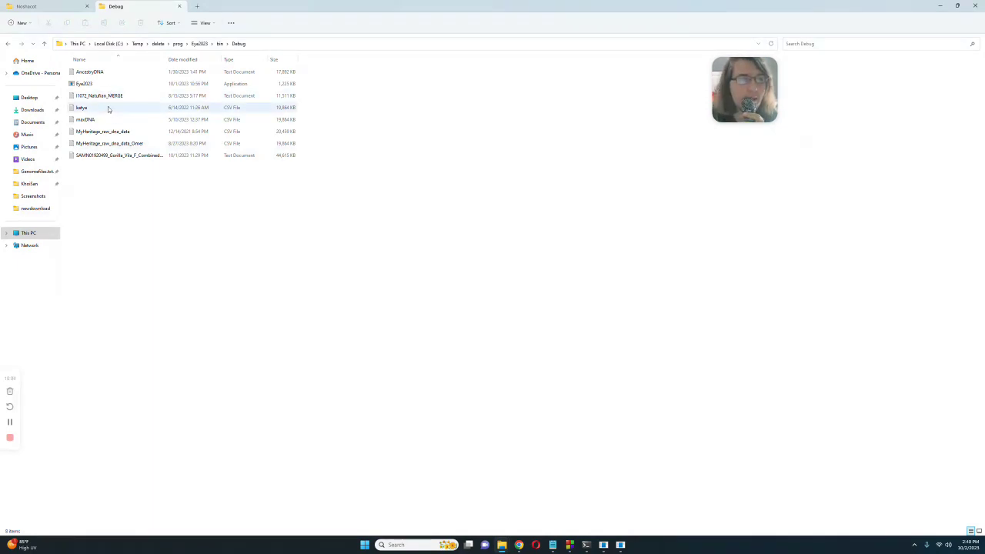
# - Run Eye2023 on MyHeritage_raw_dna_data.csv, using the copied file name, and move its eye shape result window towards the middle of the screen
pyautogui.rightClick(112, 133)
pyautogui.click(151, 141)
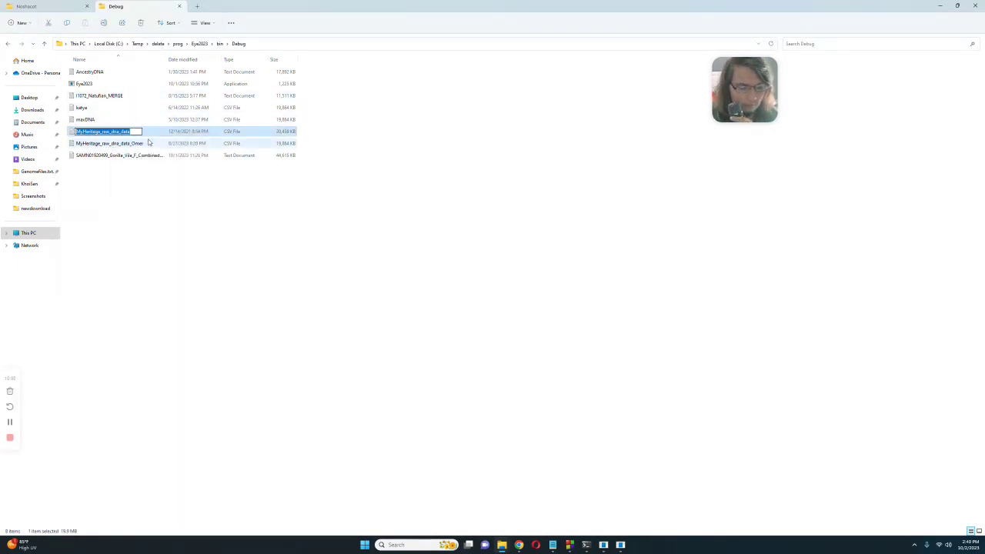
pyautogui.click(125, 187)
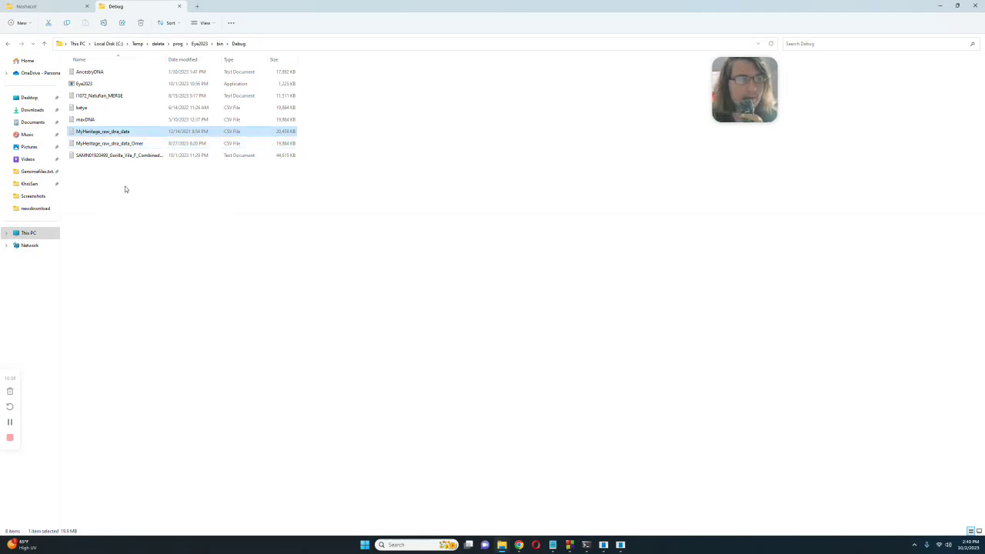
pyautogui.doubleClick(99, 83)
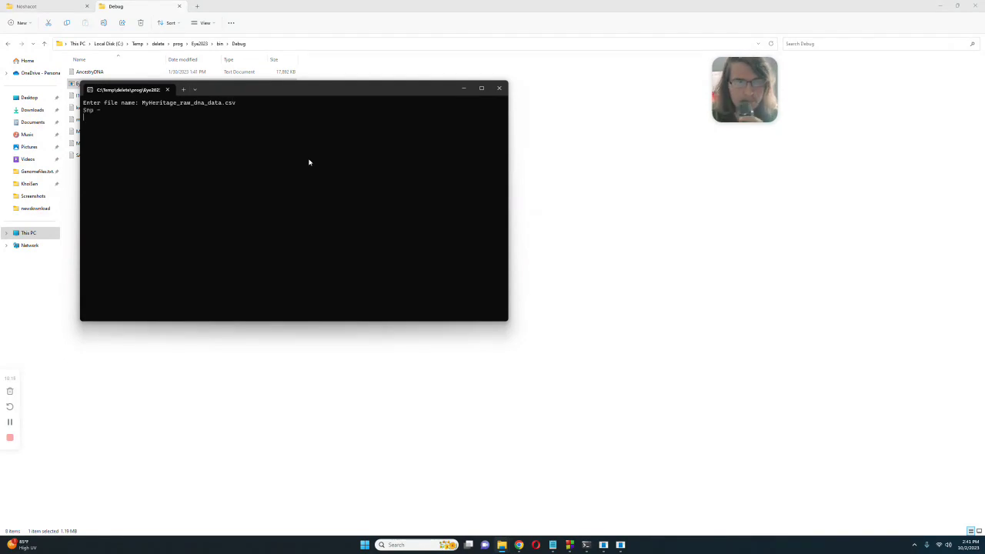
pyautogui.moveTo(604, 545)
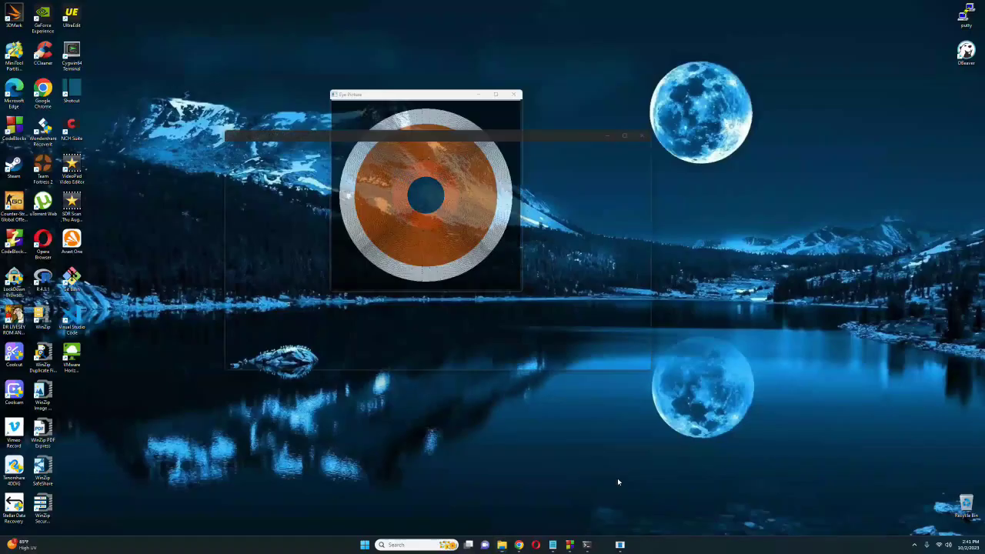
pyautogui.click(618, 478)
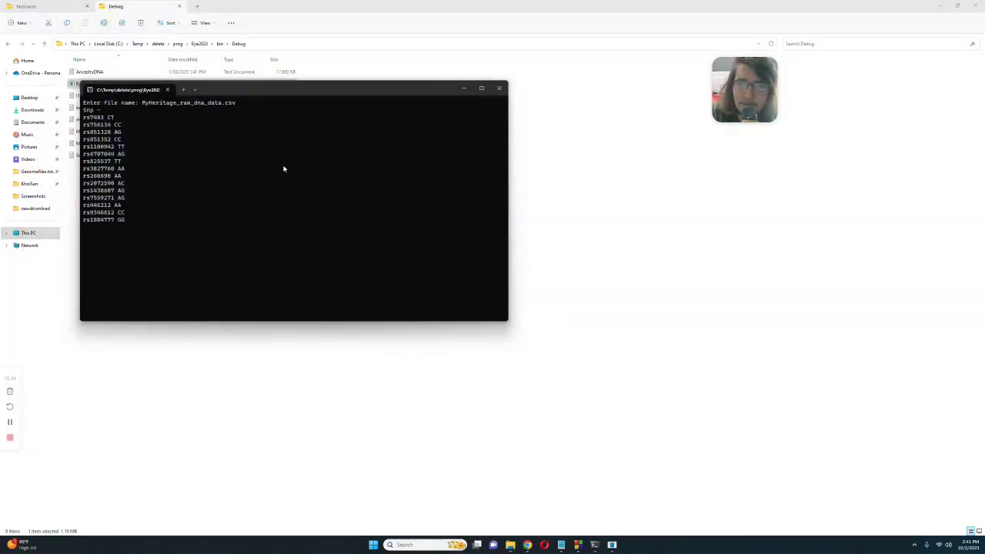
pyautogui.moveTo(315, 12); pyautogui.dragTo(596, 117)
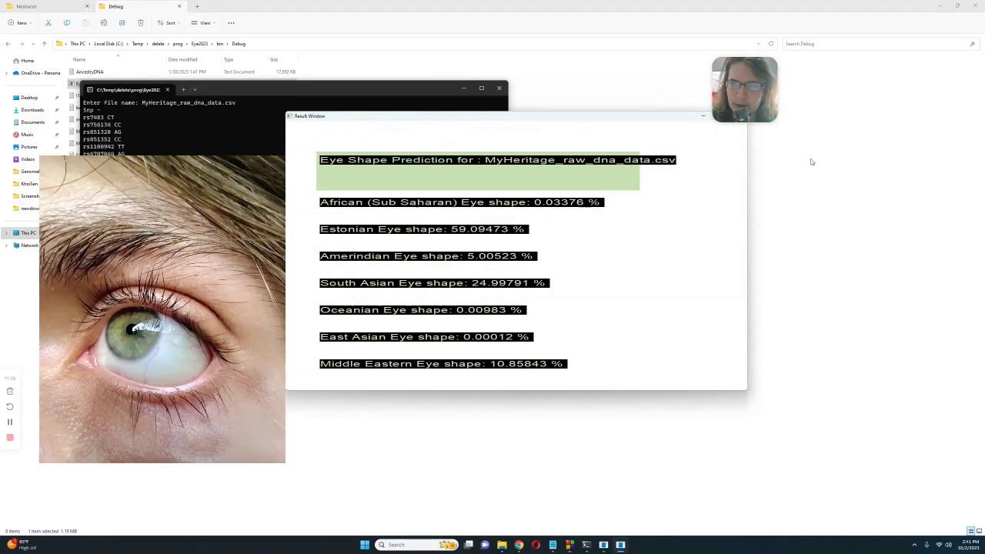
# - Run Eye2023 on maxDNA.csv and minimise its eye shape prediction window after viewing it
pyautogui.click(791, 209)
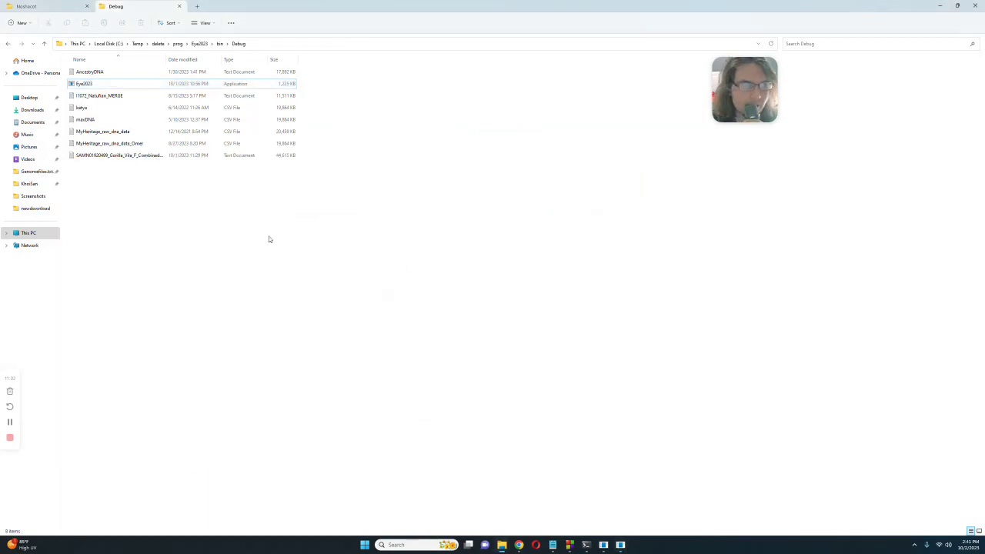
pyautogui.click(123, 118)
pyautogui.rightClick(123, 118)
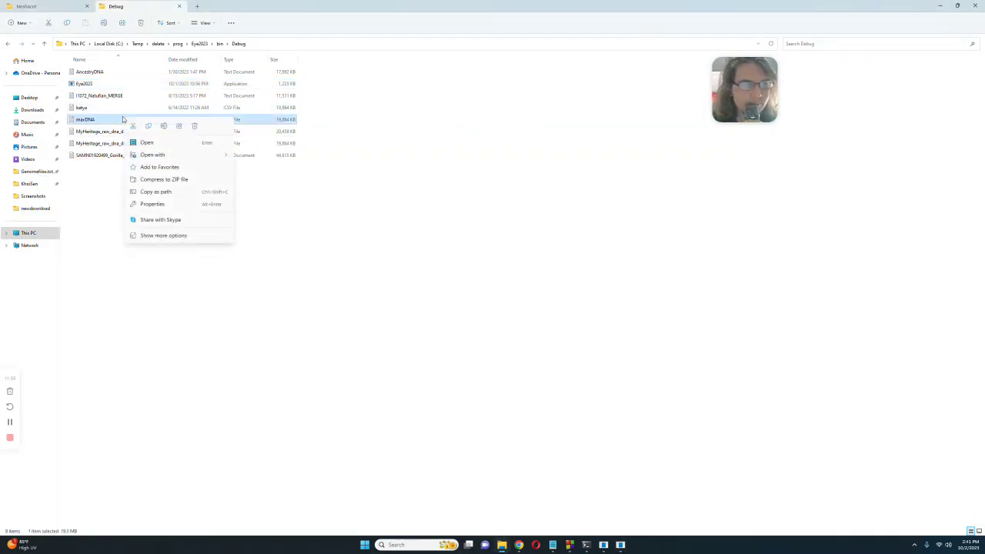
pyautogui.click(163, 125)
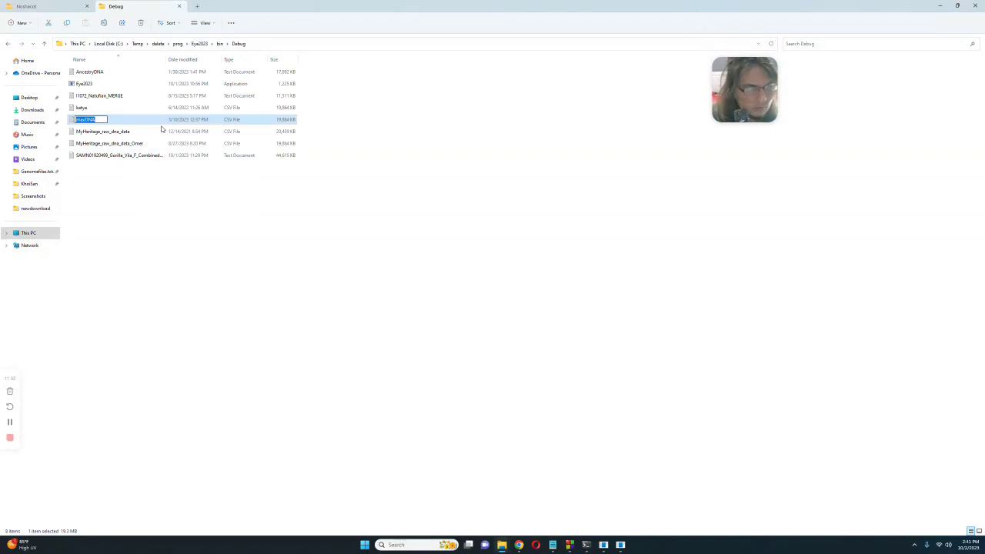
pyautogui.press('Escape')
pyautogui.doubleClick(92, 83)
pyautogui.write('maxDNA.csv')
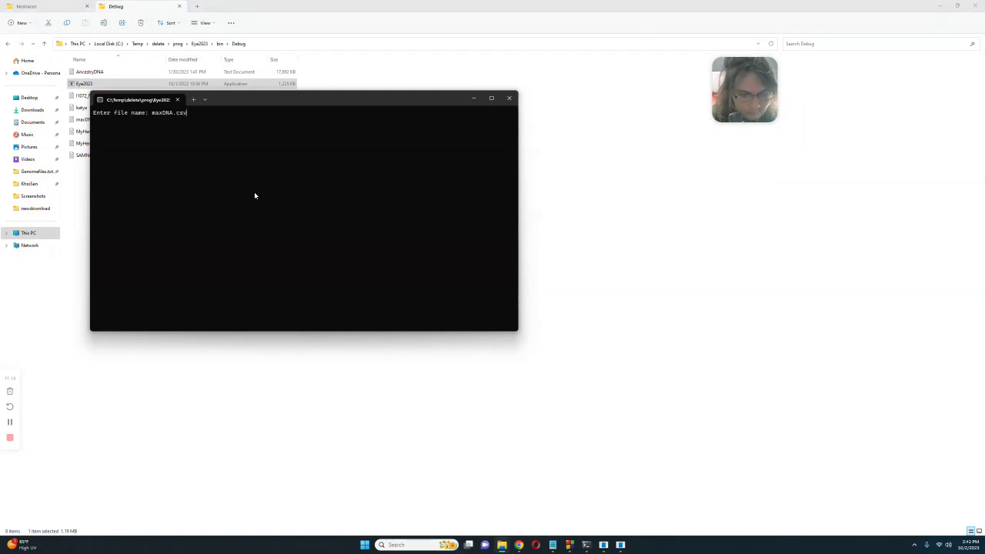
pyautogui.press('Return')
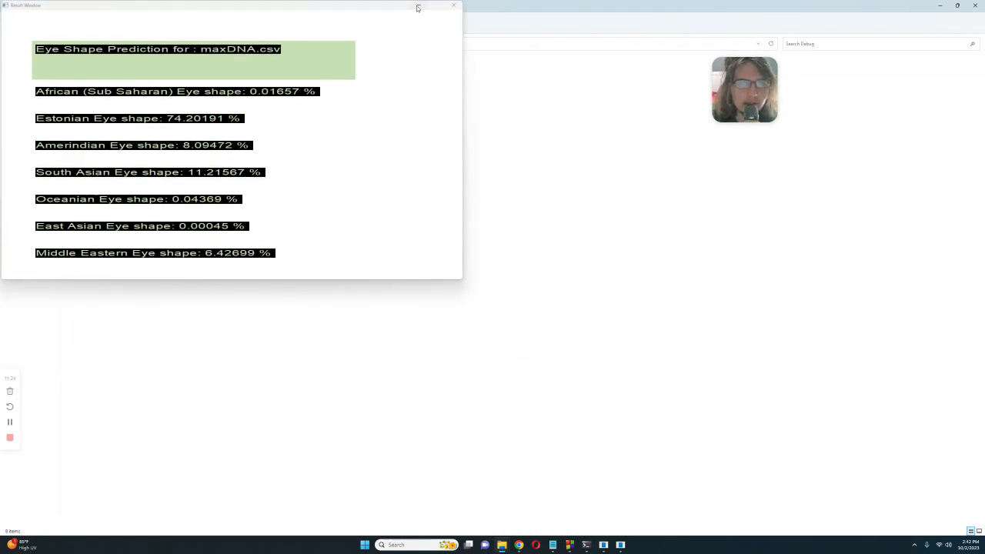
pyautogui.click(417, 8)
# - Start Eye2023 again and run the eye shape prediction on katya.csv
pyautogui.click(119, 84)
pyautogui.doubleClick(119, 85)
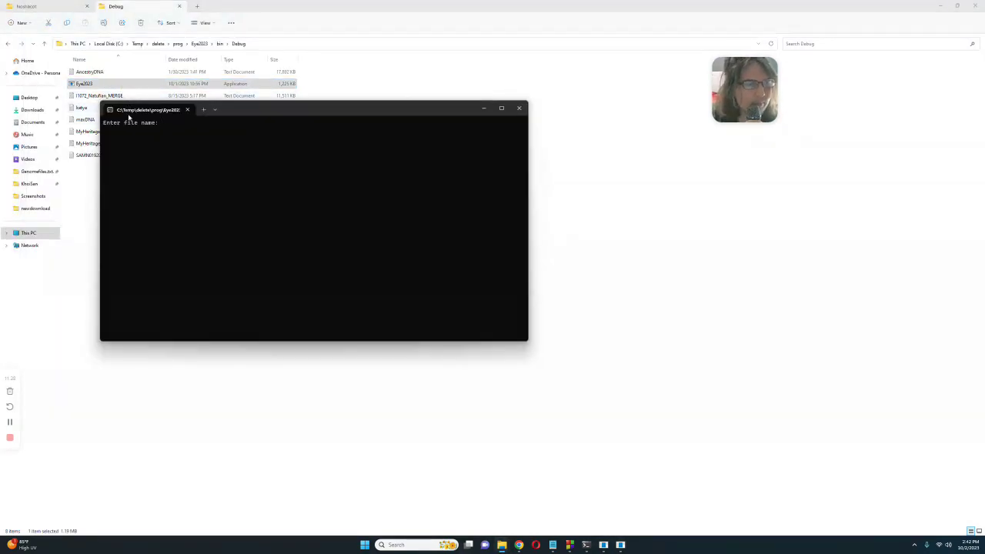
pyautogui.moveTo(240, 112); pyautogui.dragTo(269, 135)
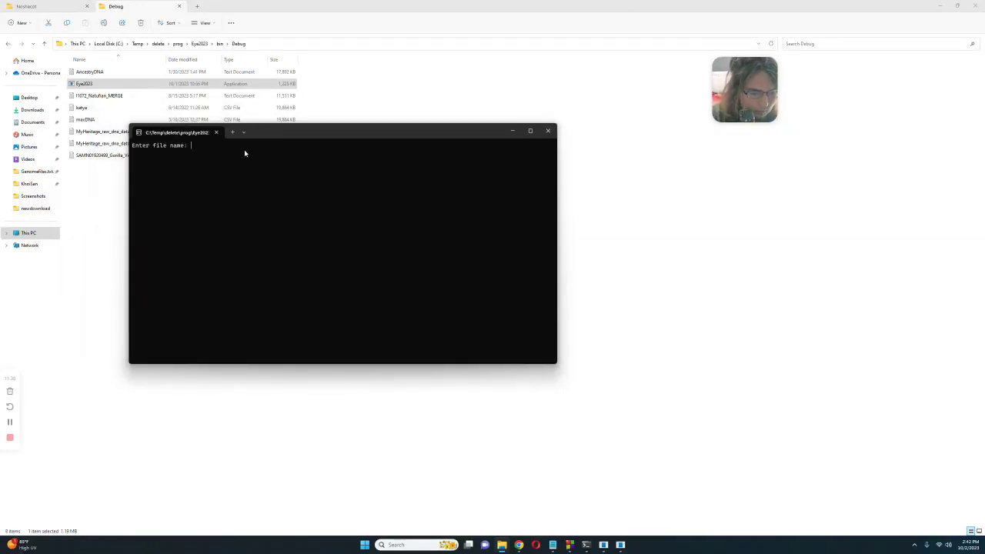
pyautogui.write('katya.csv')
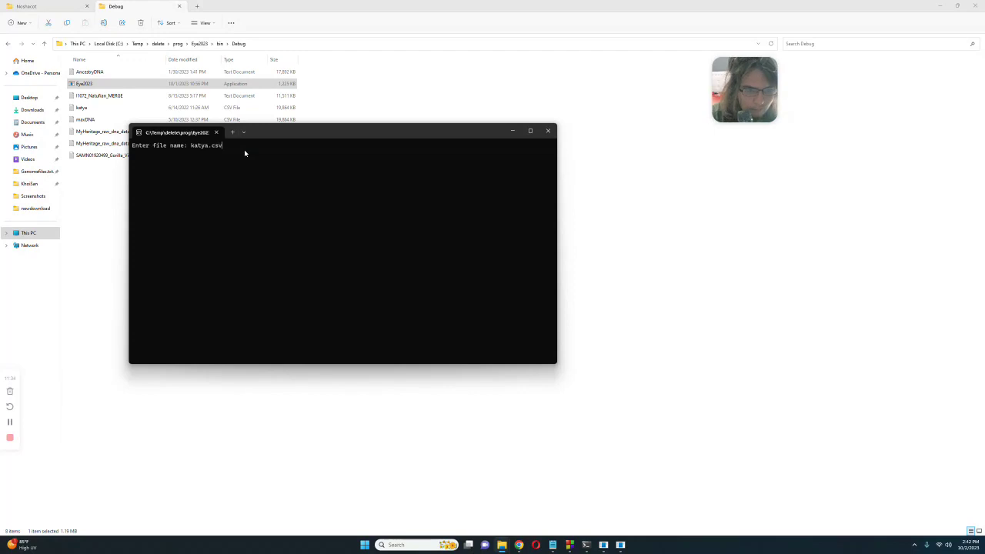
pyautogui.press('Return')
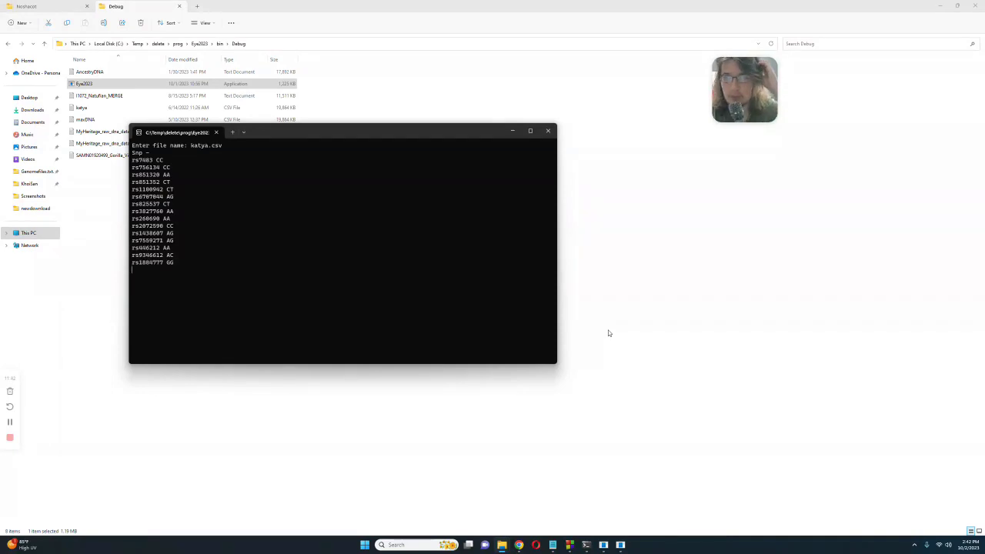
# - Bring up the MyHeritage_raw_dna_data.csv result and place it side by side with the katya.csv result for comparison
pyautogui.moveTo(620, 545)
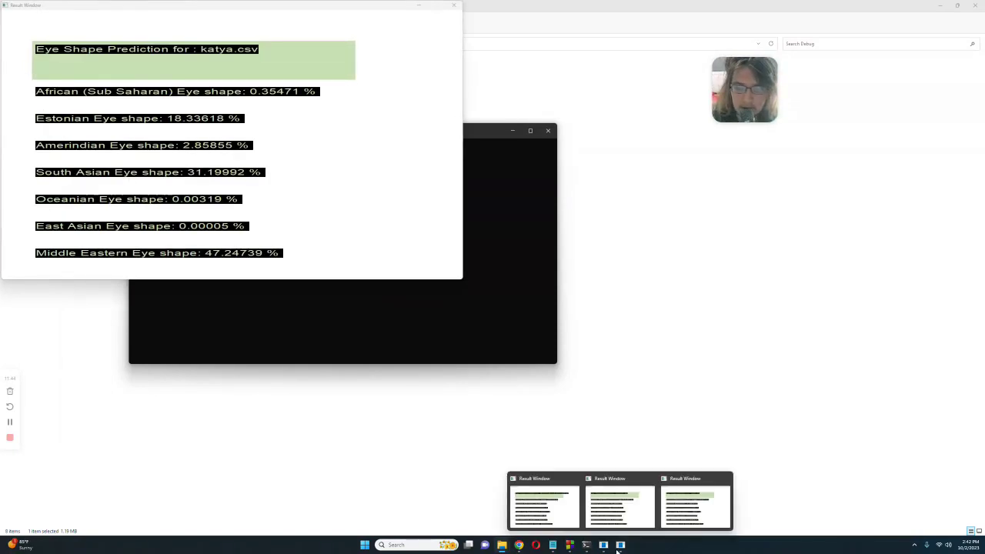
pyautogui.click(619, 504)
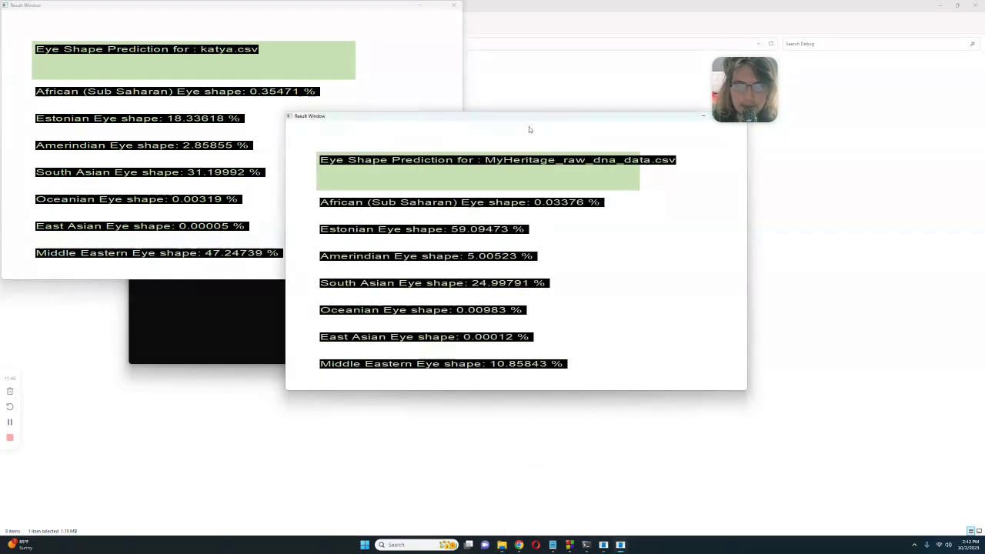
pyautogui.moveTo(529, 127); pyautogui.dragTo(257, 127)
pyautogui.moveTo(227, 8); pyautogui.dragTo(567, 124)
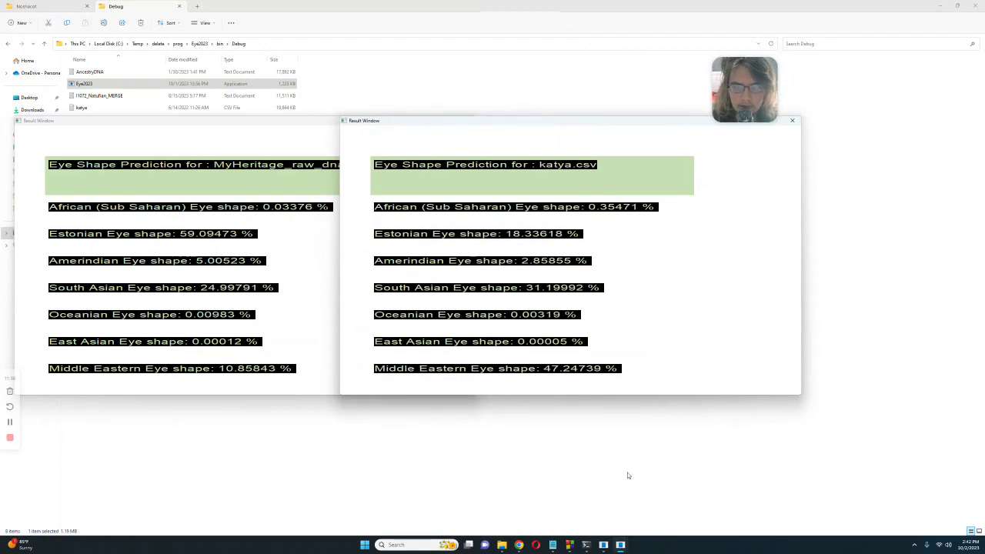
# - Restore the maxDNA.csv result and arrange all three eye shape result windows, keeping the MyHeritage_raw_dna_data.csv result in front
pyautogui.moveTo(605, 545)
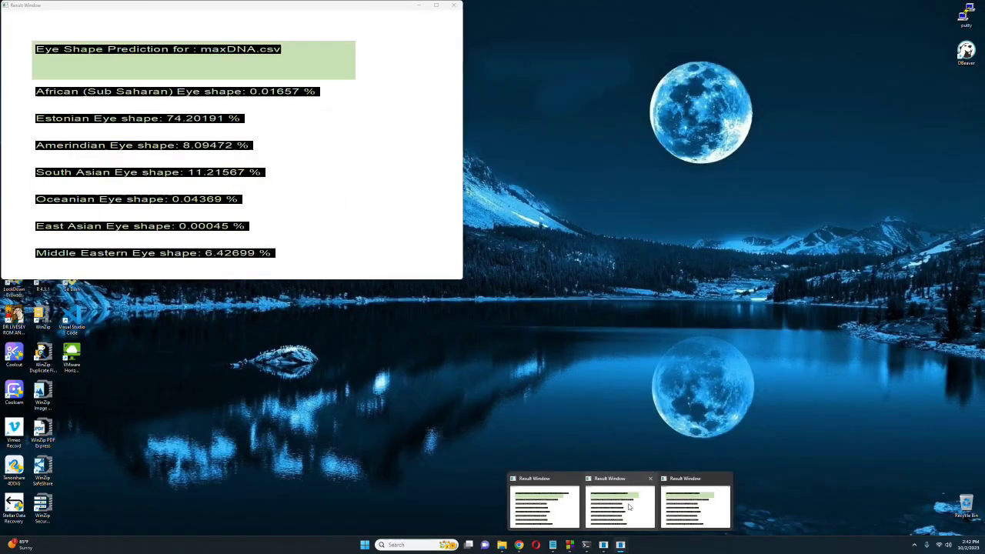
pyautogui.click(619, 500)
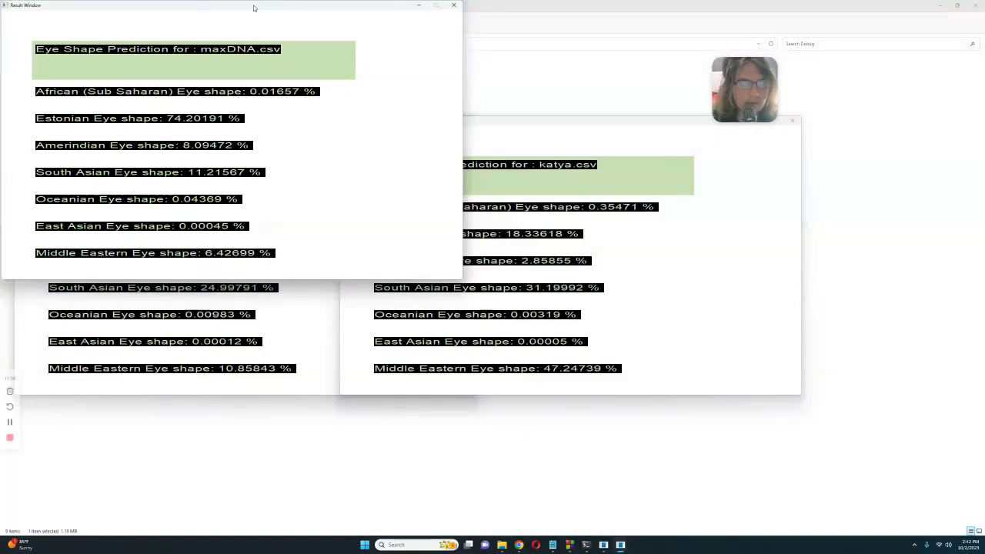
pyautogui.moveTo(263, 13); pyautogui.dragTo(904, 121)
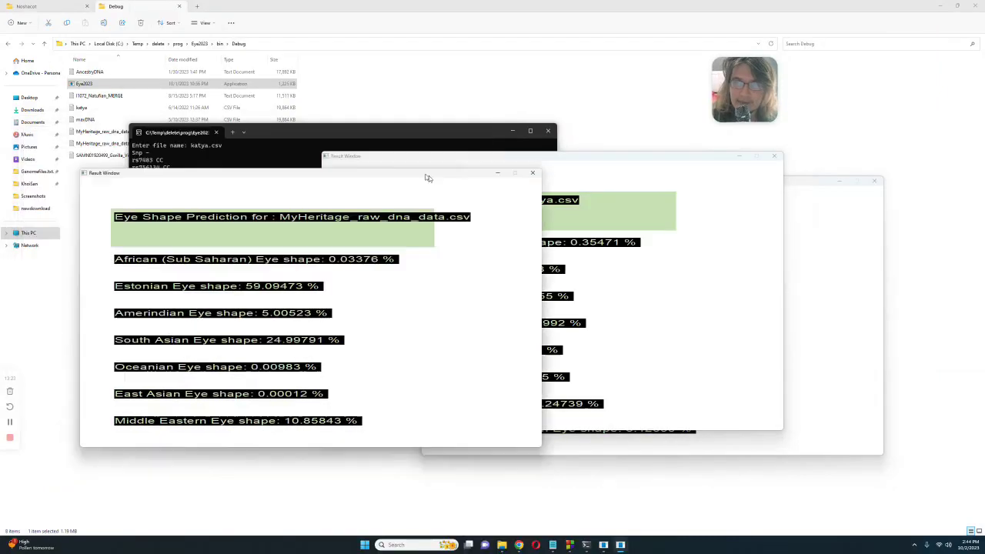
pyautogui.moveTo(429, 175); pyautogui.dragTo(502, 188)
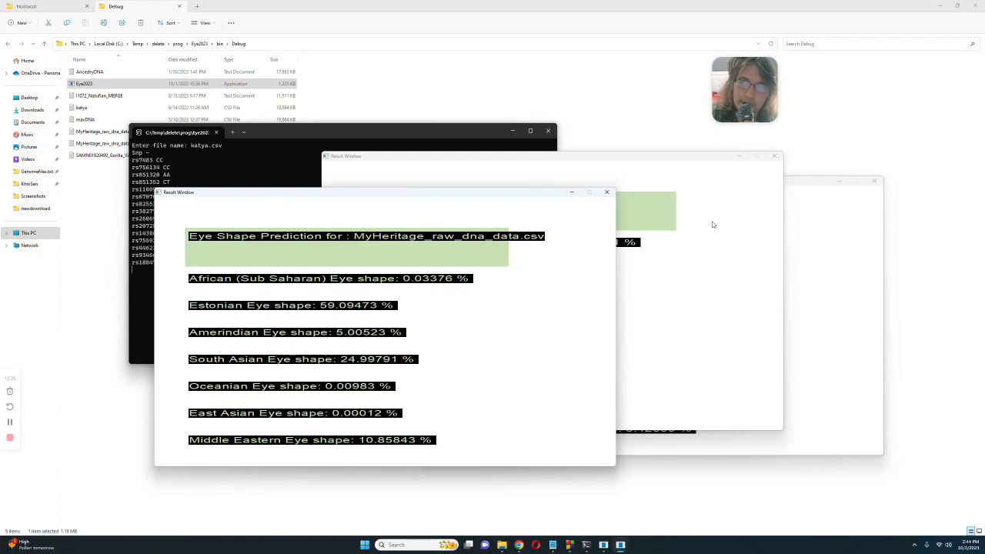